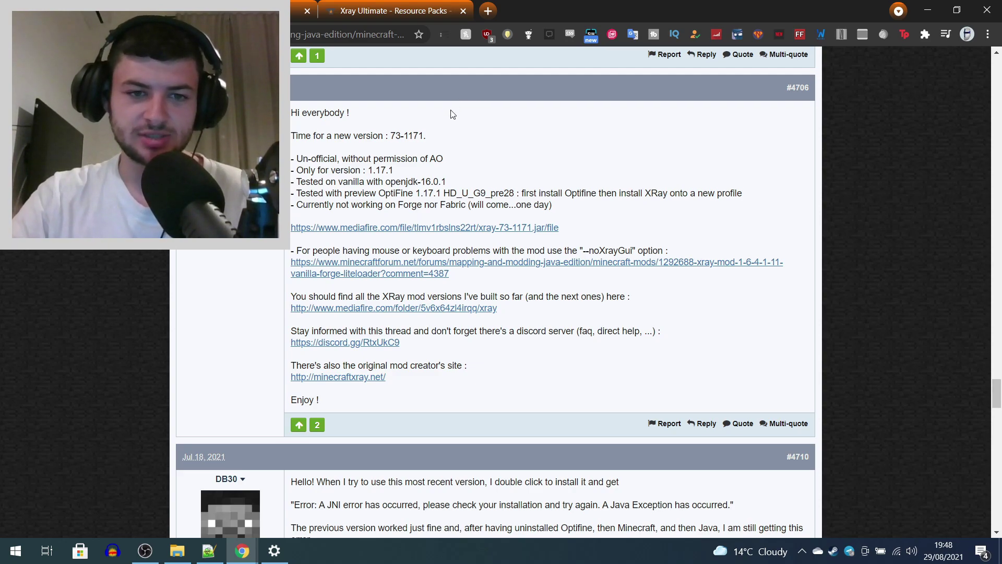
- Check the post's 1.17.1 support and unofficial-release notes, then open the MediaFire link for xray-73-1171.jar
{"action": "left_click_drag", "start_coordinate": [368, 171], "coordinate": [406, 171]}
{"action": "left_click", "coordinate": [406, 171]}
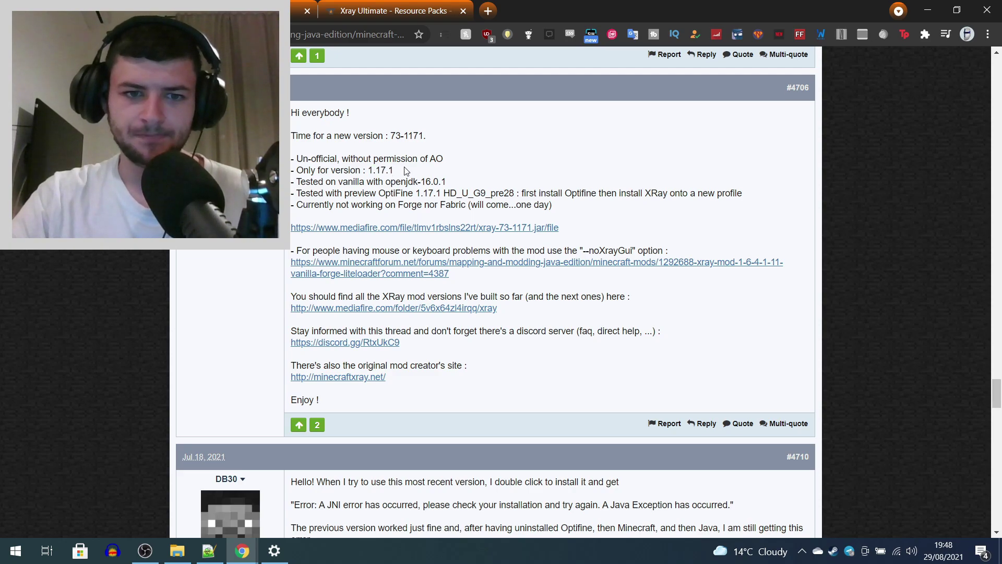
{"action": "left_click_drag", "start_coordinate": [304, 158], "coordinate": [455, 162]}
{"action": "left_click", "coordinate": [439, 162]}
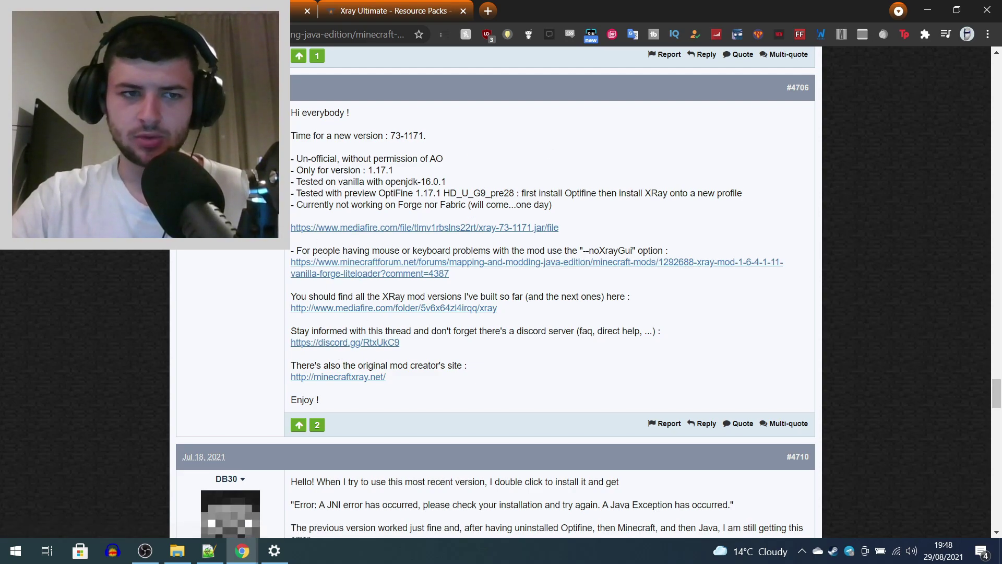
{"action": "left_click", "coordinate": [424, 227]}
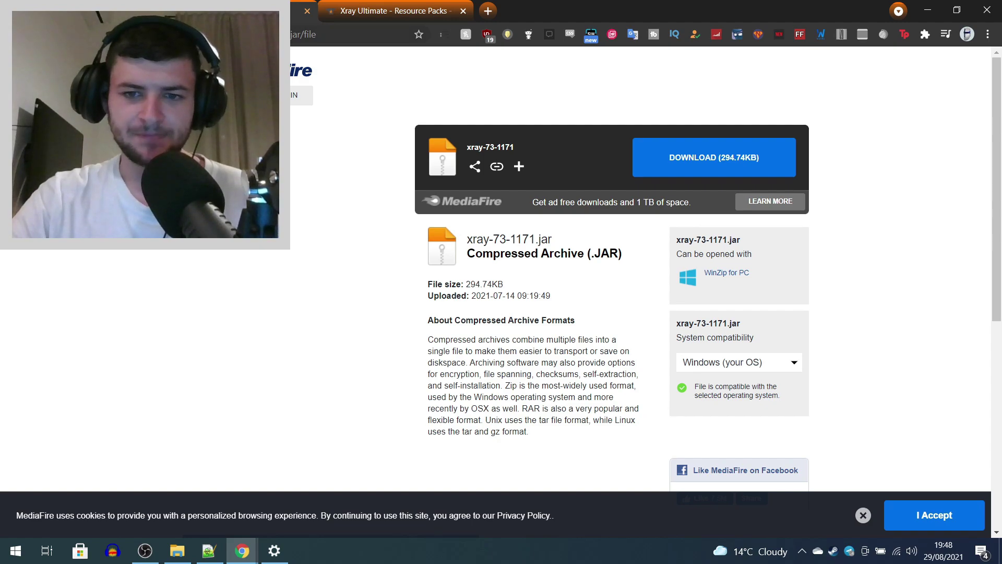
- Download and keep xray-73-1171.jar, try running it, and dismiss the JNI and Java exception errors
{"action": "left_click", "coordinate": [747, 151]}
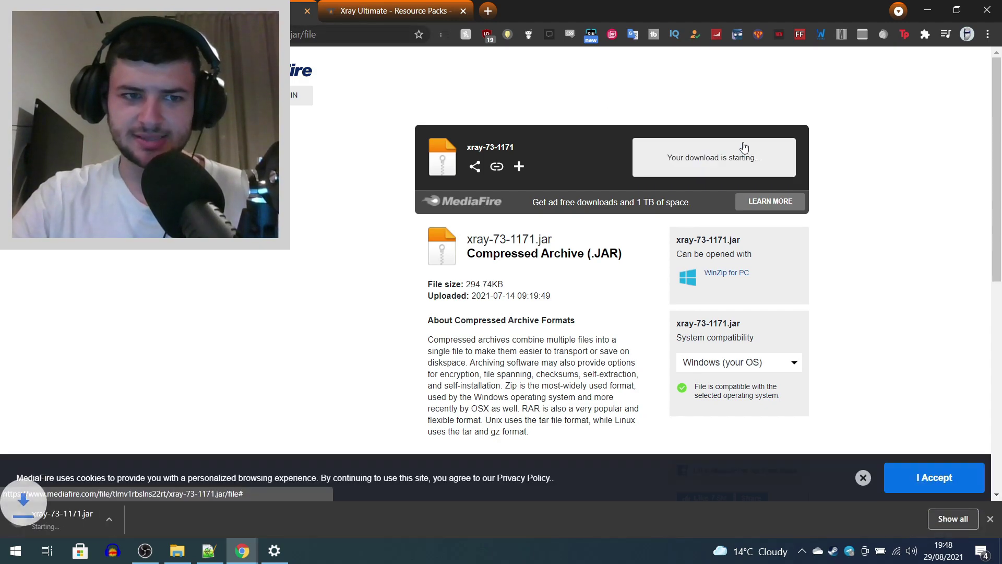
{"action": "left_click", "coordinate": [227, 520]}
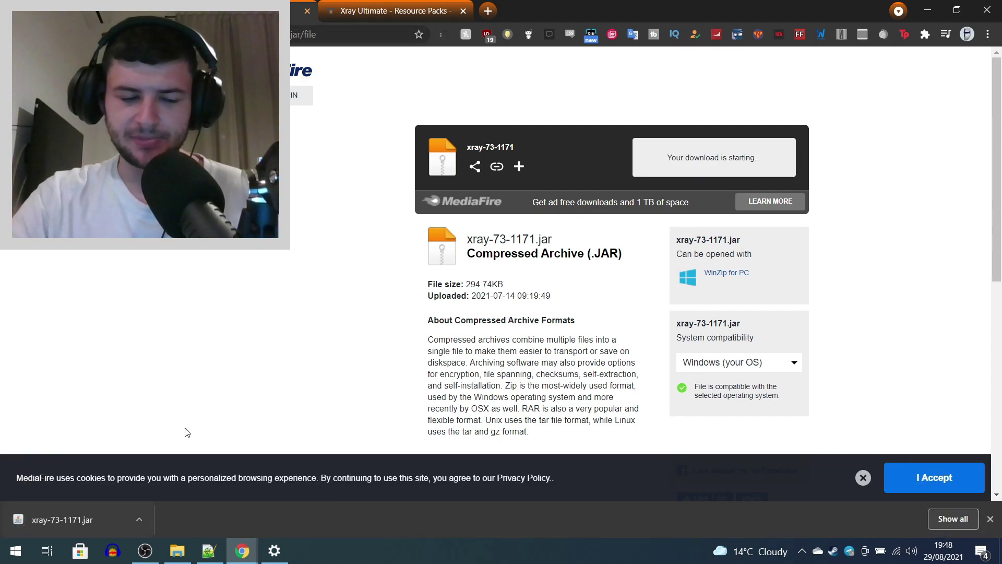
{"action": "left_click", "coordinate": [101, 530]}
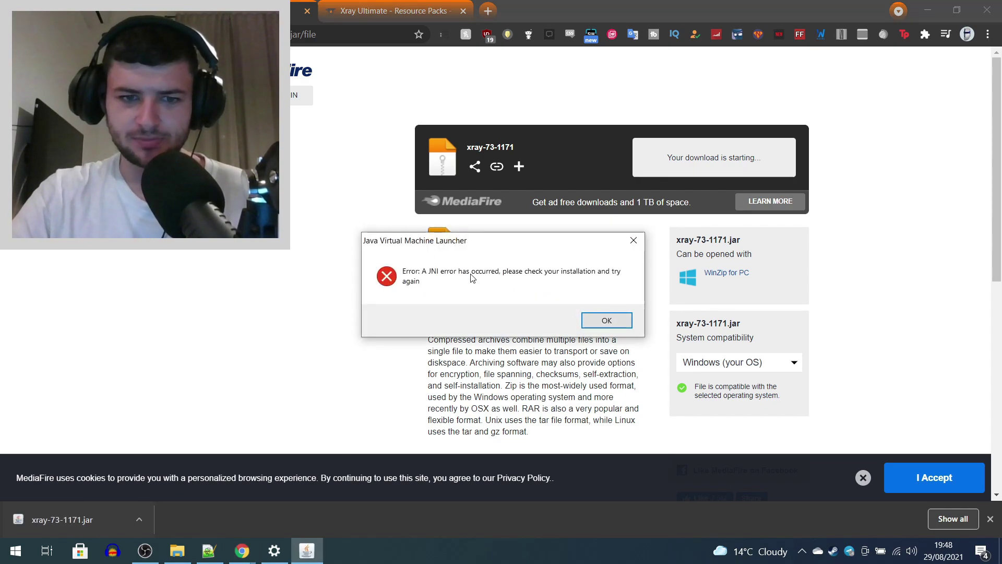
{"action": "left_click", "coordinate": [607, 319]}
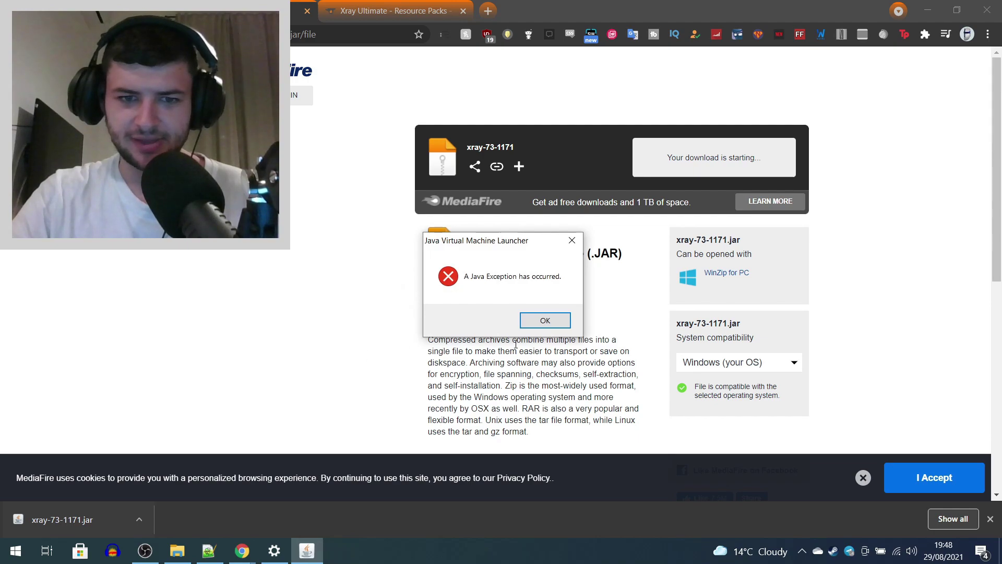
{"action": "key", "text": "Return"}
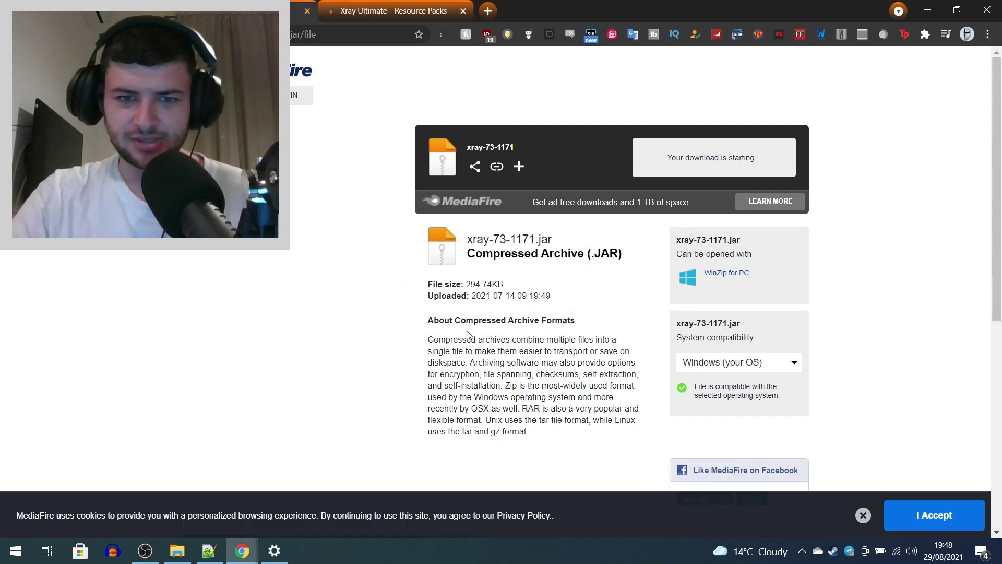
{"action": "left_click", "coordinate": [177, 551]}
- Open xray-73-1171.jar in Downloads › New folder with Java(TM) Platform SE binary and dismiss the resulting errors
{"action": "key", "text": "alt+Right"}
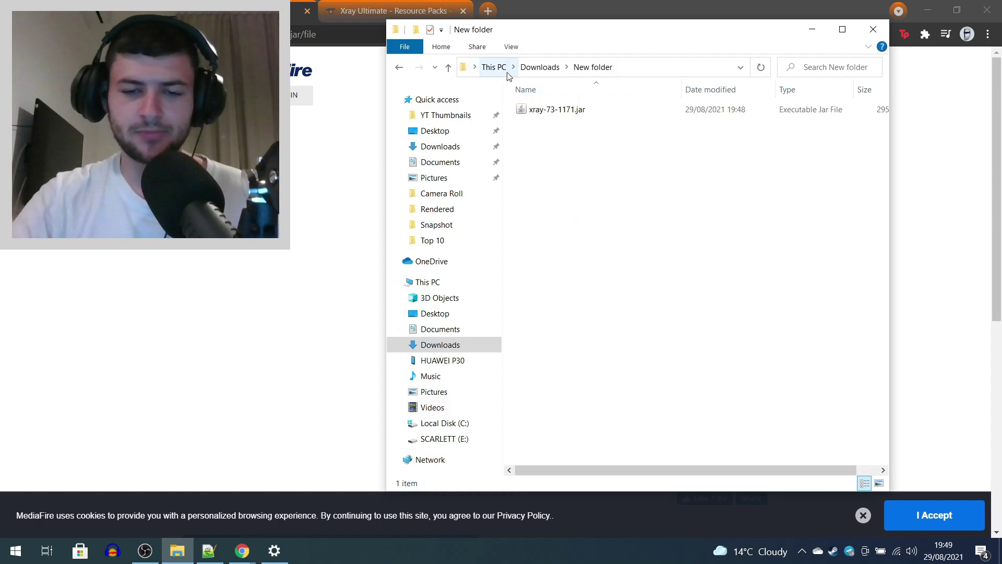
{"action": "right_click", "coordinate": [546, 109]}
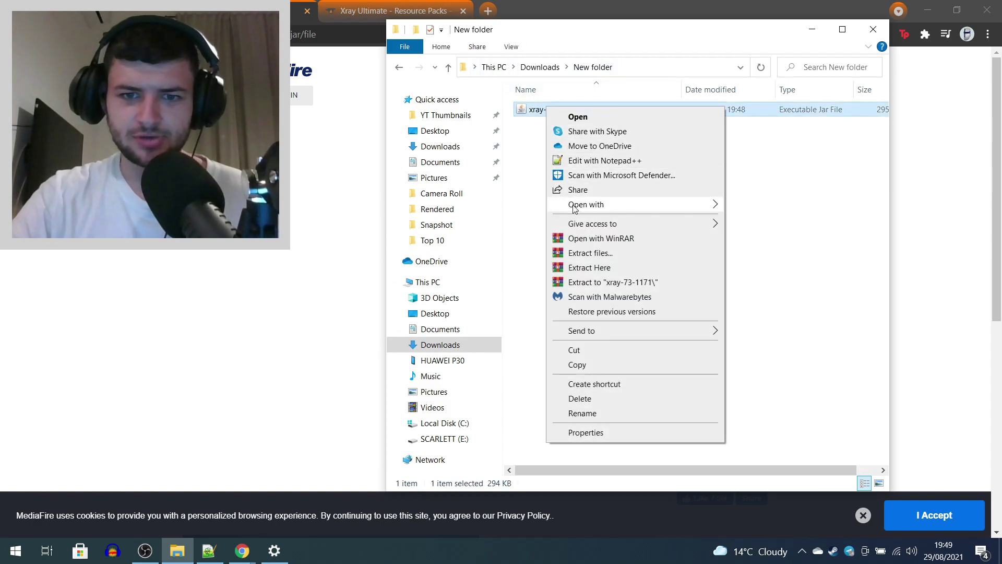
{"action": "mouse_move", "coordinate": [678, 204]}
{"action": "left_click", "coordinate": [791, 208]}
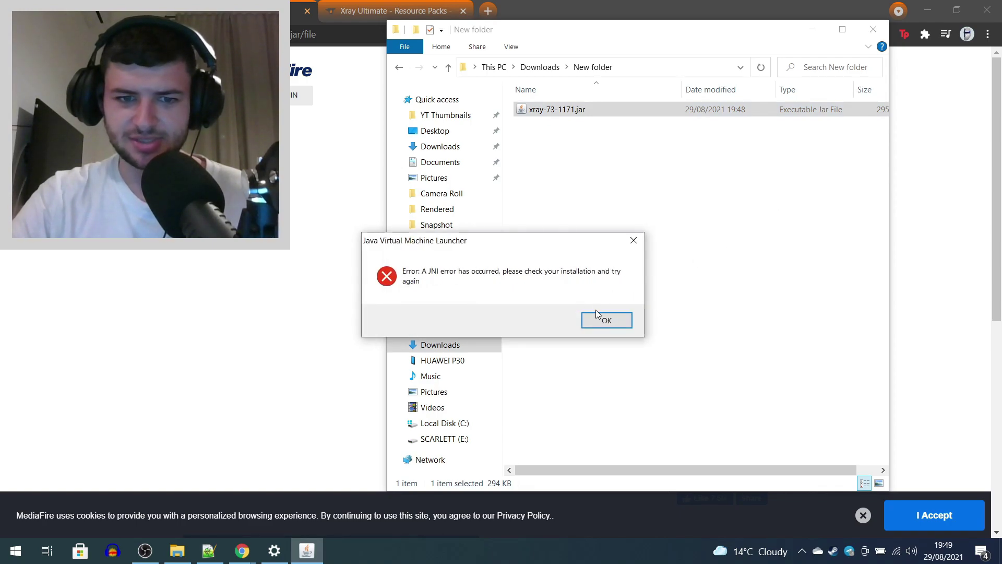
{"action": "left_click", "coordinate": [606, 320]}
{"action": "left_click_drag", "start_coordinate": [603, 29], "coordinate": [238, 23]}
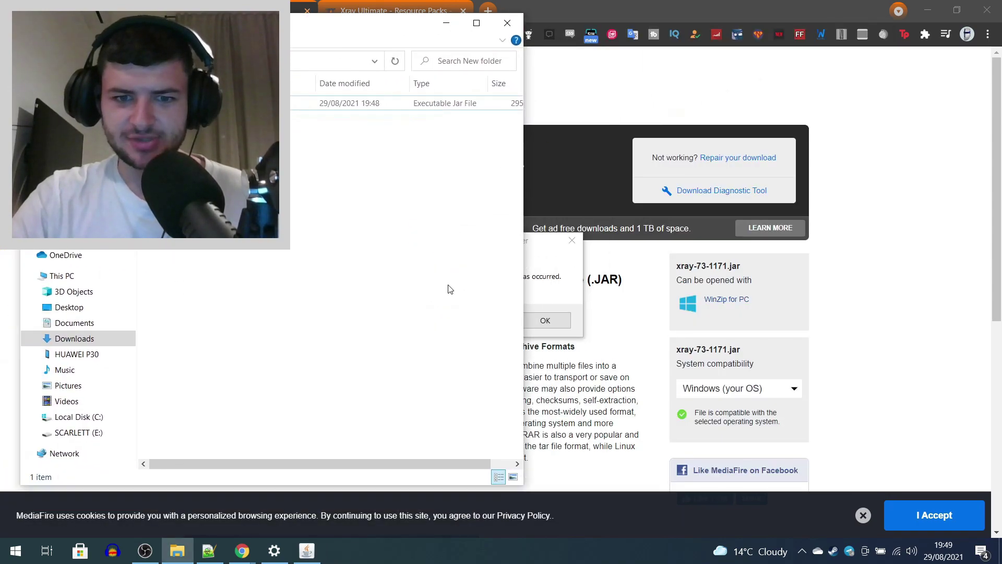
{"action": "left_click", "coordinate": [723, 312]}
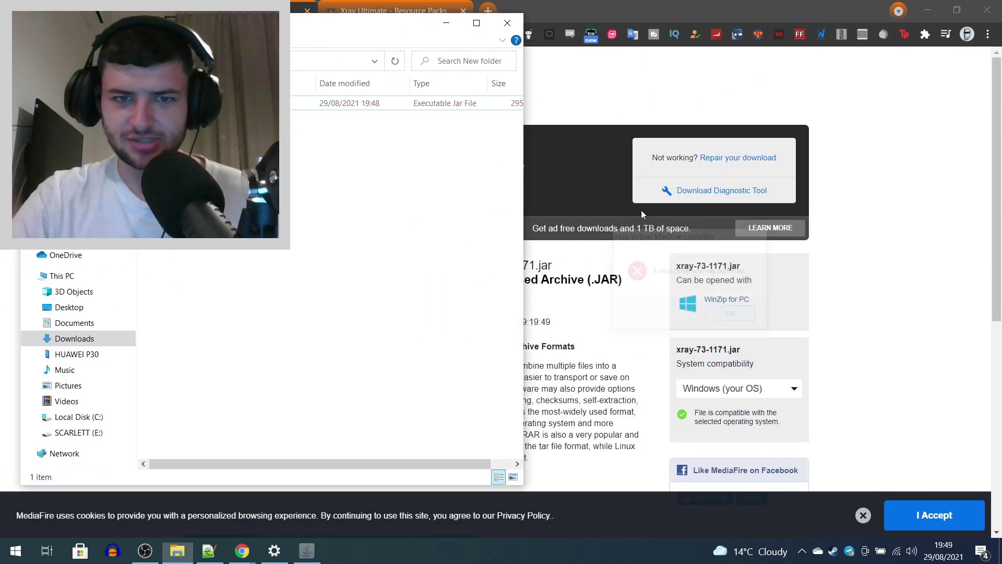
- Search the web for 'java download' and open the Java downloads page
{"action": "left_click", "coordinate": [492, 11]}
{"action": "type", "text": "java download"}
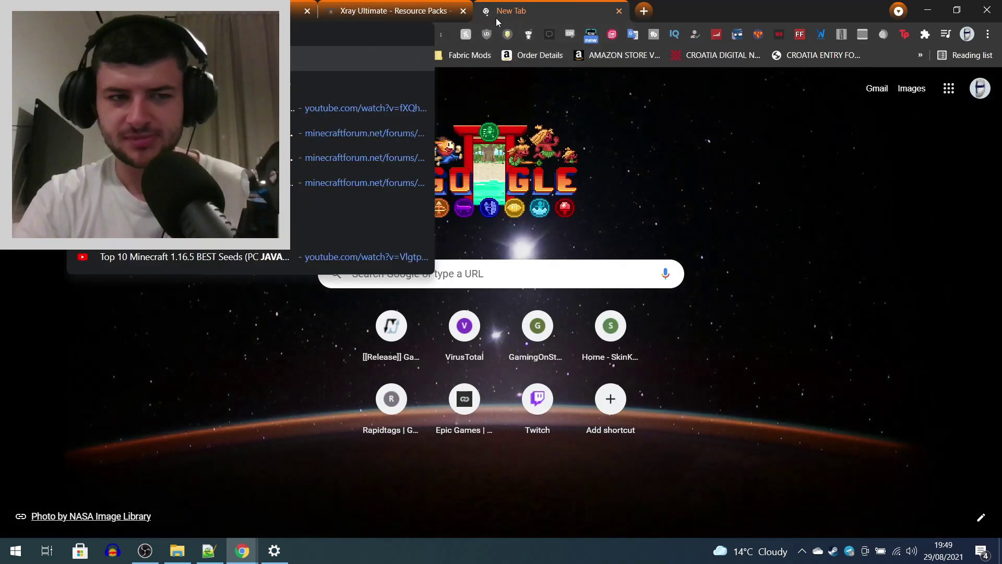
{"action": "key", "text": "Return"}
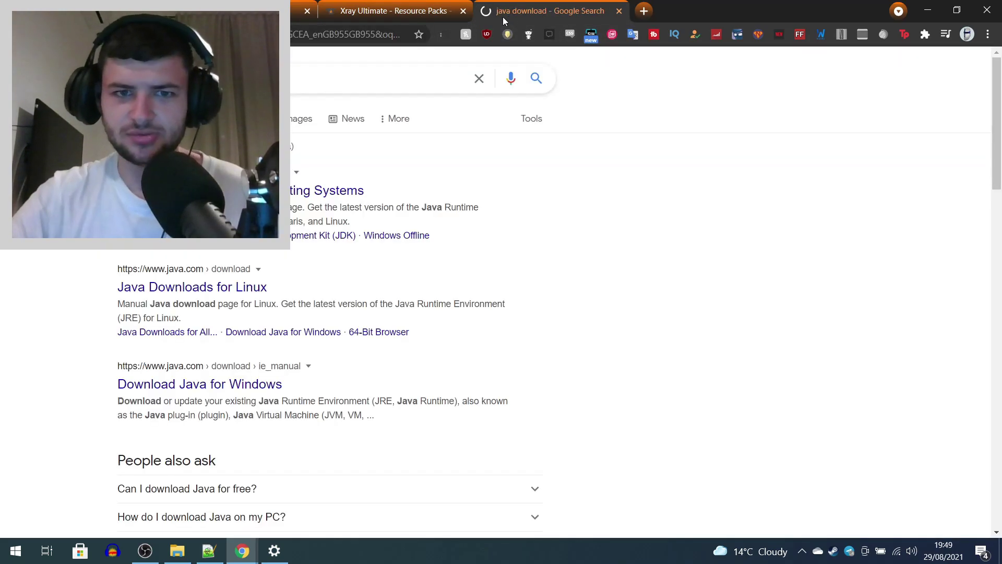
{"action": "left_click", "coordinate": [209, 190]}
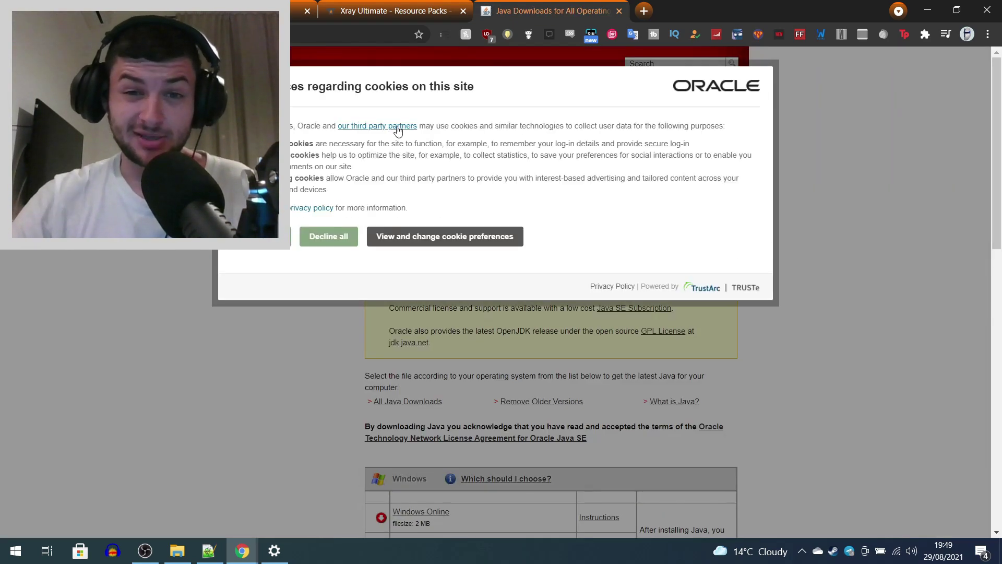
- Accept the Oracle cookies, download the Windows Offline (64-bit) installer, and close the Java downloads tab
{"action": "left_click", "coordinate": [256, 237]}
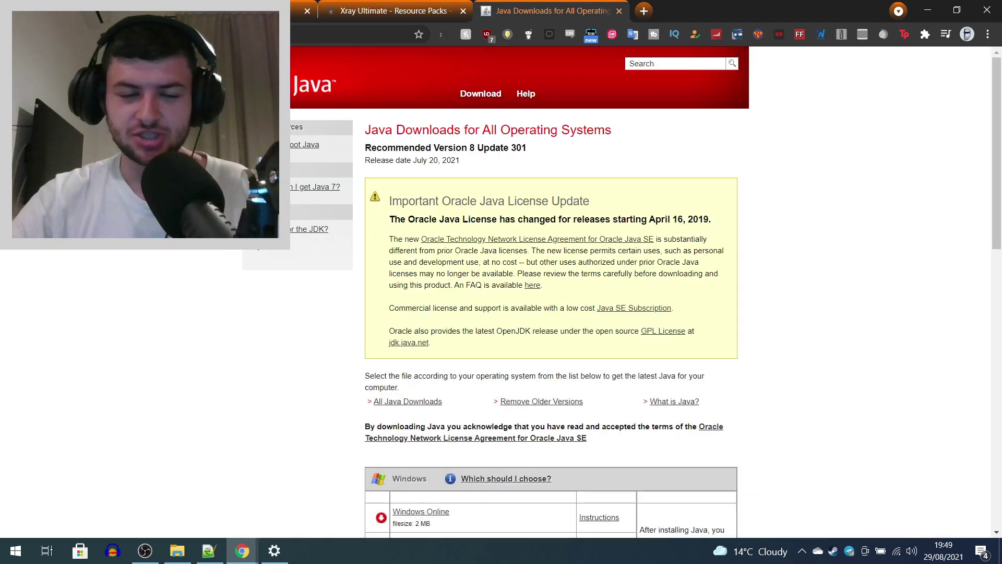
{"action": "scroll", "coordinate": [551, 313], "scroll_direction": "down", "scroll_amount": 5}
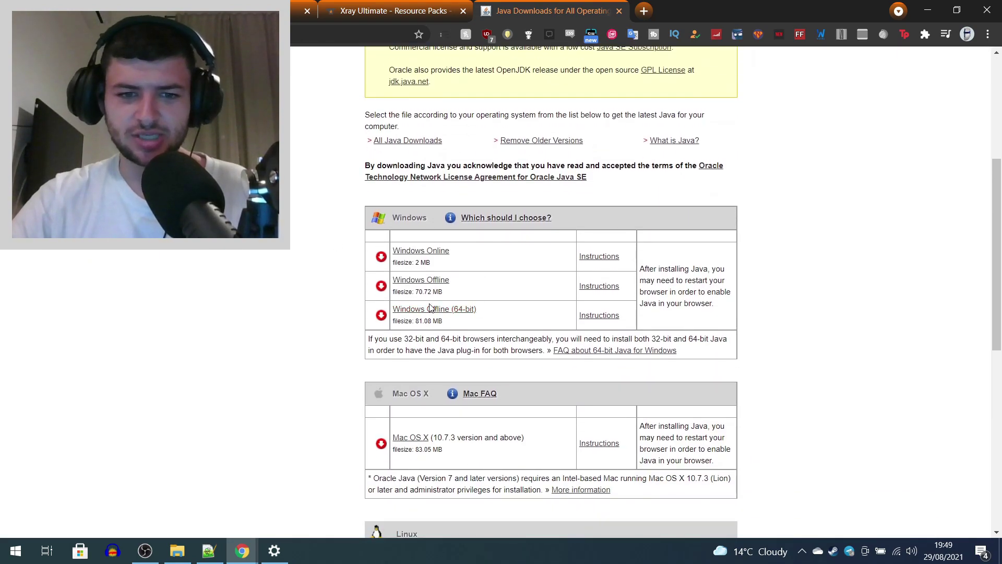
{"action": "left_click", "coordinate": [431, 311]}
{"action": "scroll", "coordinate": [430, 311], "scroll_direction": "down", "scroll_amount": 10}
{"action": "key", "text": "ctrl+shift+Tab"}
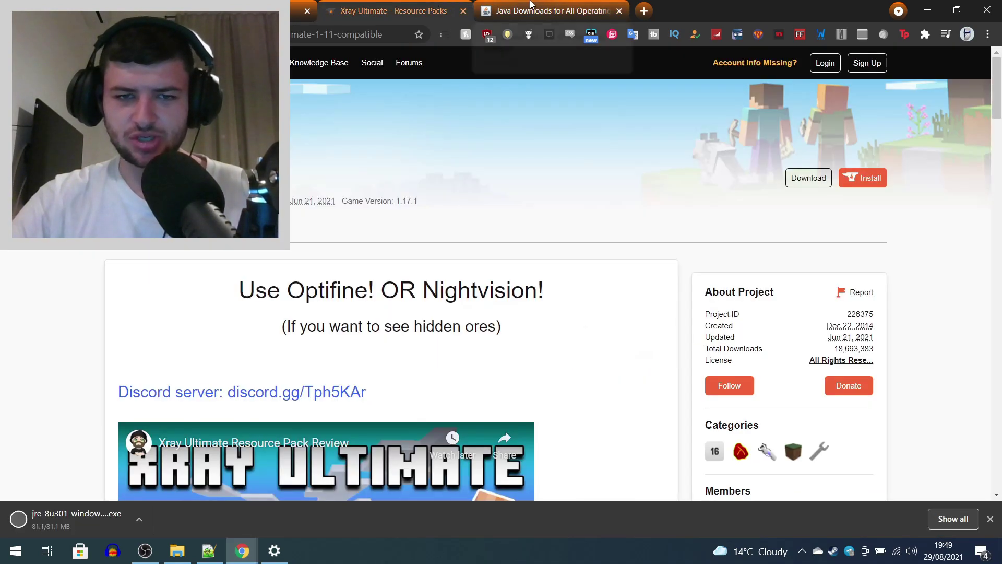
{"action": "key", "text": "ctrl+shift+Tab"}
{"action": "middle_click", "coordinate": [552, 6]}
- Run the Java 8 Update 301 installer, accept the licence, and remove the out-of-date Java 8 Update 51
{"action": "left_click", "coordinate": [105, 521]}
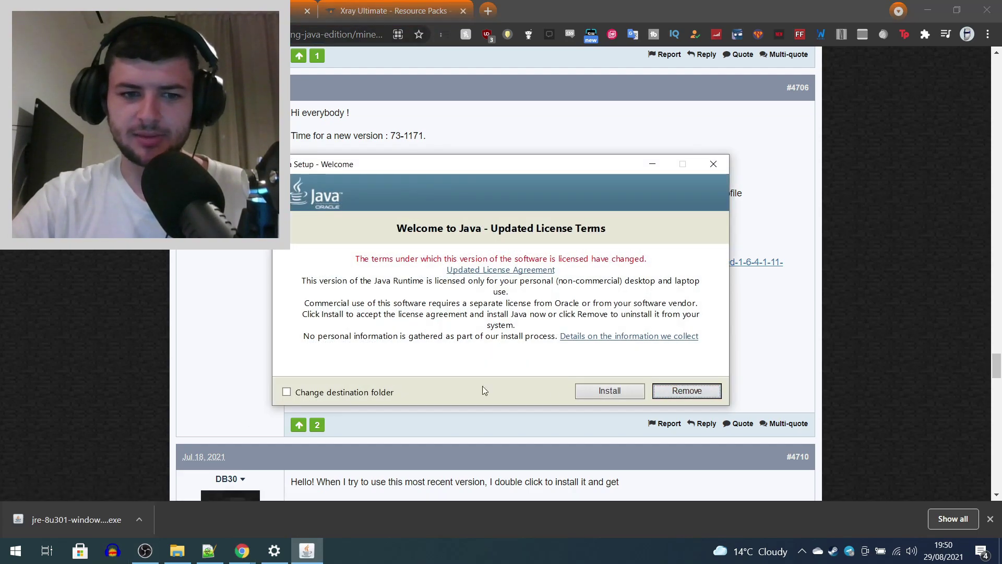
{"action": "left_click", "coordinate": [609, 391]}
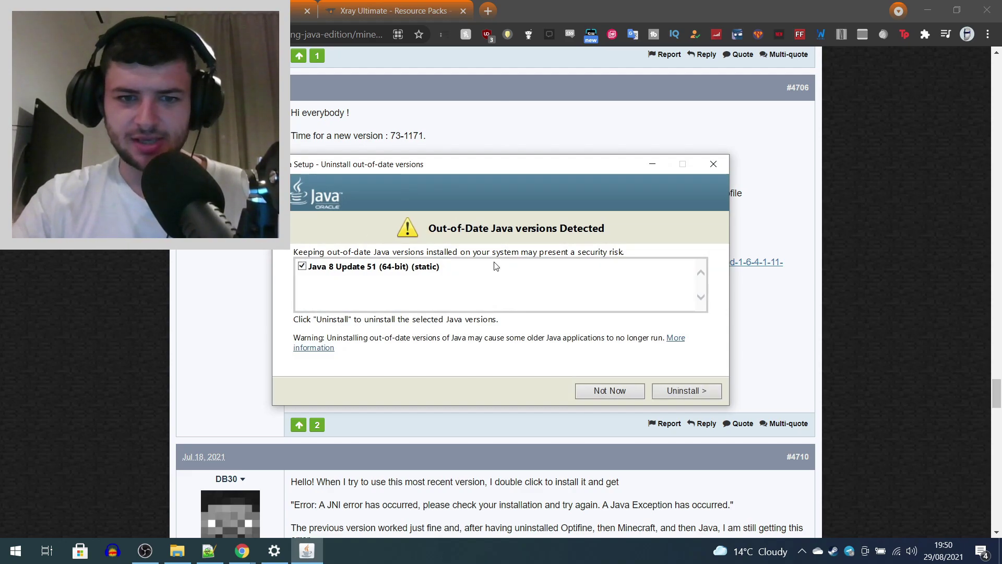
{"action": "left_click", "coordinate": [684, 391]}
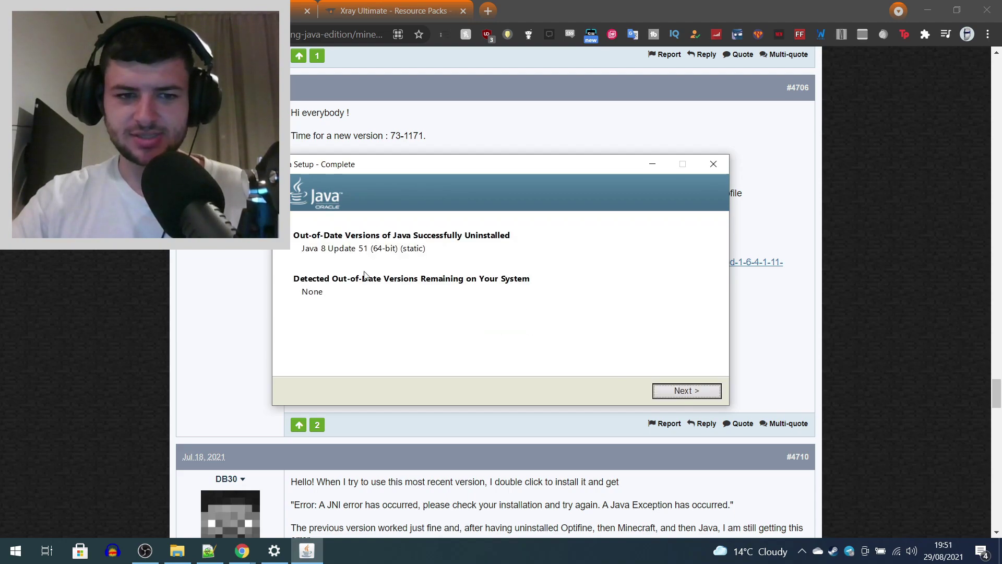
{"action": "left_click", "coordinate": [682, 390]}
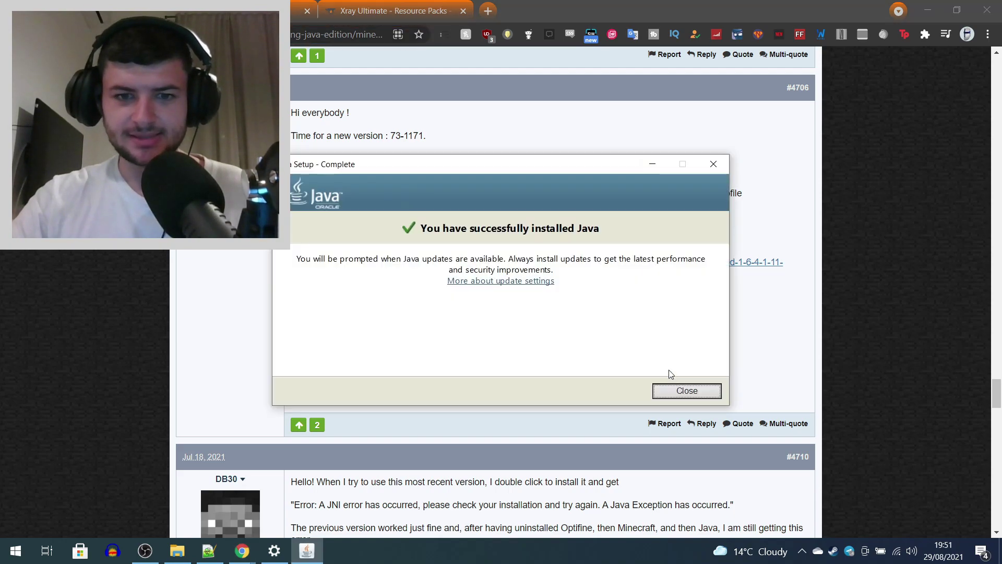
- Close the finished Java installer and open Oracle's Java SE 16 downloads page
{"action": "left_click", "coordinate": [686, 390]}
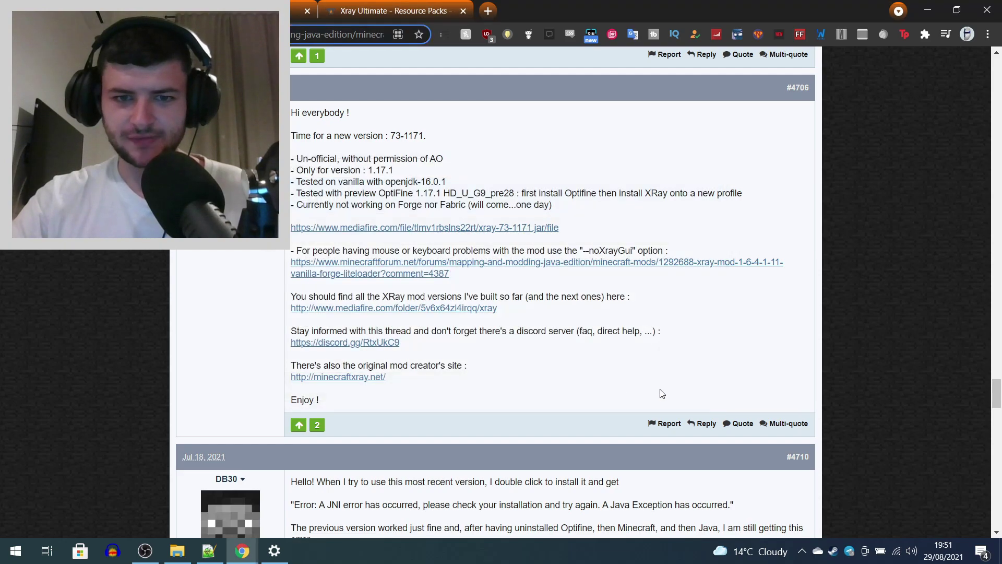
{"action": "key", "text": "alt+Tab"}
{"action": "left_click", "coordinate": [235, 190]}
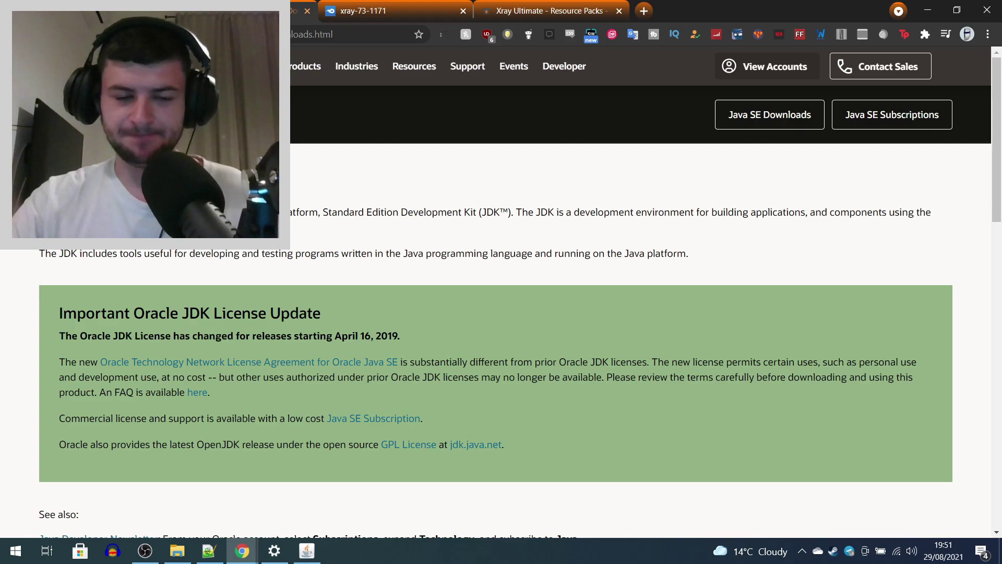
- Download jdk-16.0.2_windows-x64_bin.exe after accepting the Oracle licence agreement
{"action": "scroll", "coordinate": [501, 292], "scroll_direction": "down", "scroll_amount": 5}
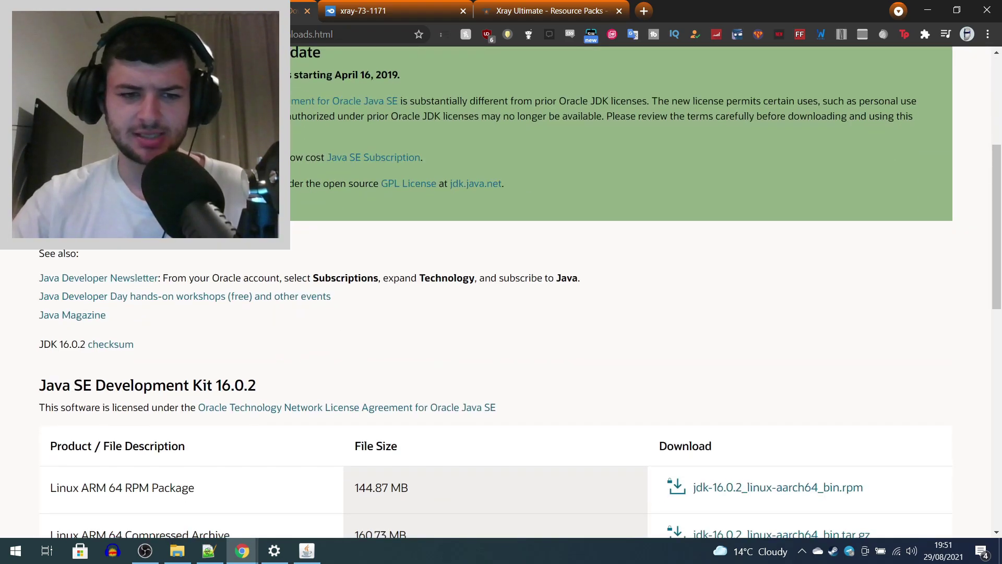
{"action": "scroll", "coordinate": [501, 292], "scroll_direction": "down", "scroll_amount": 4}
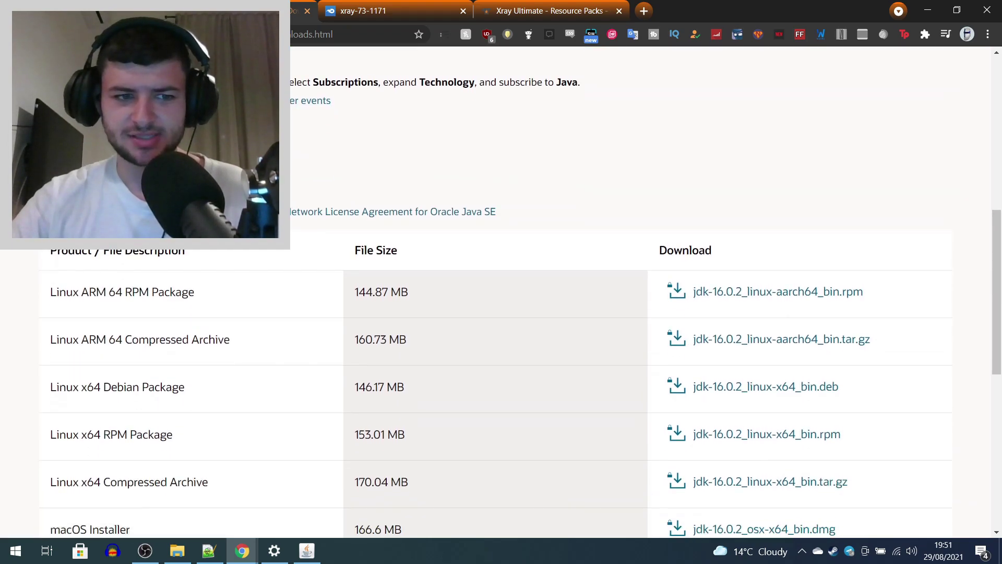
{"action": "scroll", "coordinate": [501, 293], "scroll_direction": "up", "scroll_amount": 8}
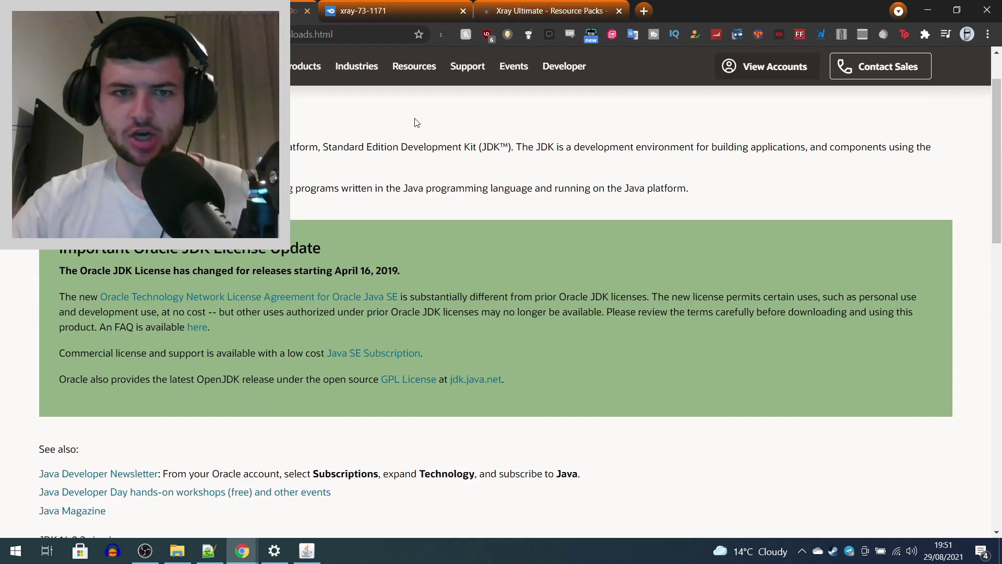
{"action": "scroll", "coordinate": [501, 293], "scroll_direction": "down", "scroll_amount": 15}
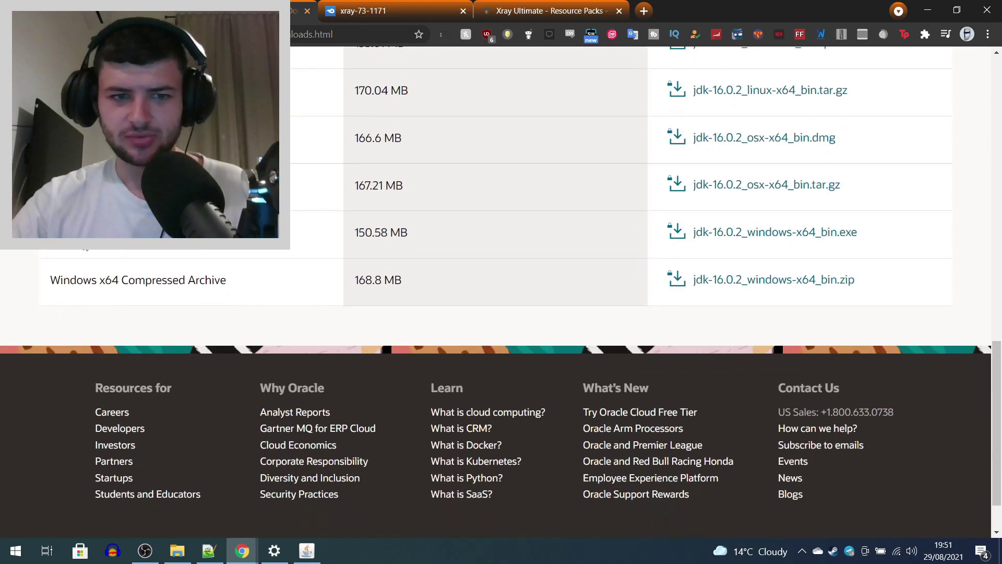
{"action": "left_click", "coordinate": [731, 232]}
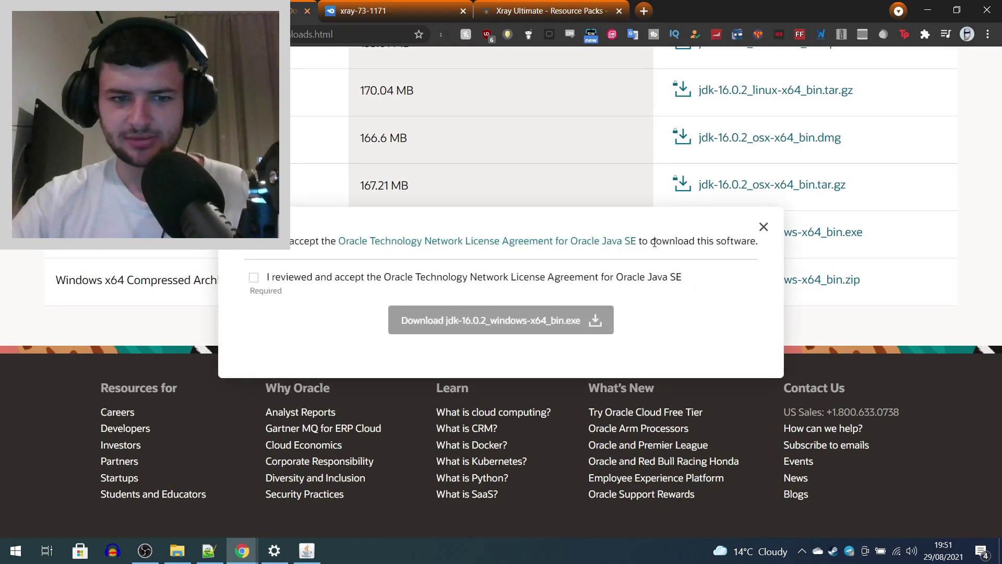
{"action": "left_click", "coordinate": [254, 277]}
{"action": "left_click", "coordinate": [459, 320]}
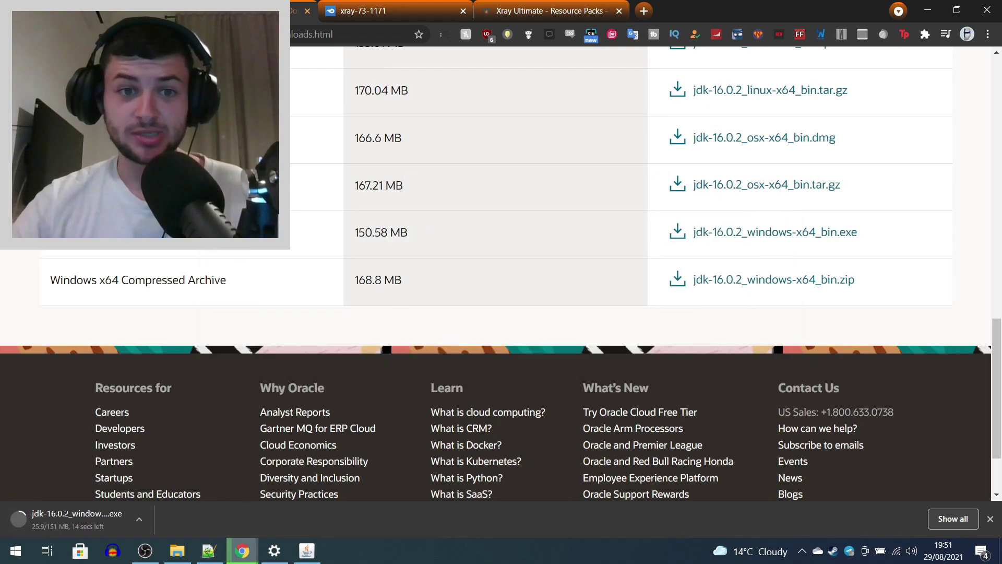
- Return to the XRay forum thread, highlight the advice to install JAVA 16, and go to the next page
{"action": "key", "text": "ctrl+w"}
{"action": "key", "text": "ctrl+w"}
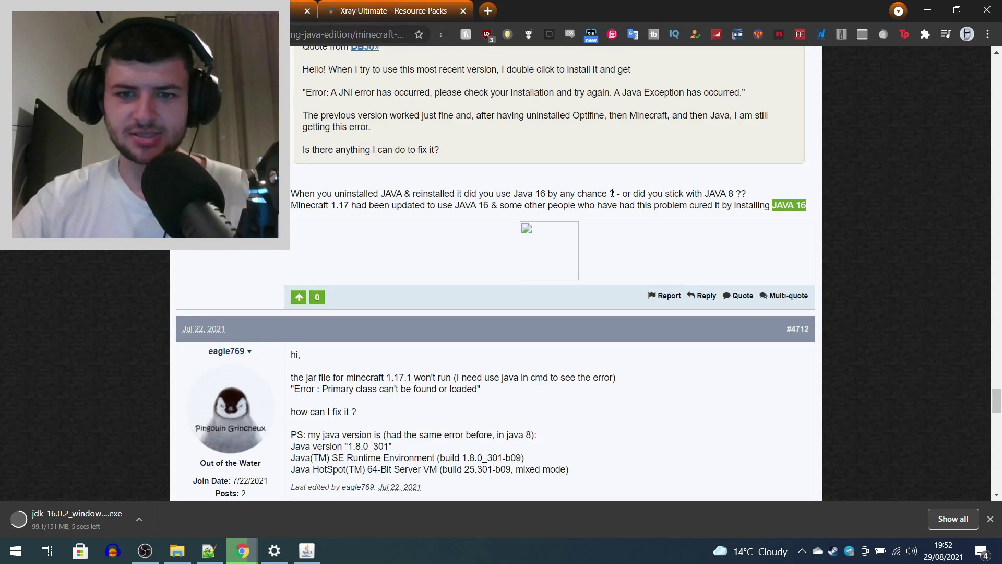
{"action": "left_click_drag", "start_coordinate": [808, 205], "coordinate": [705, 203]}
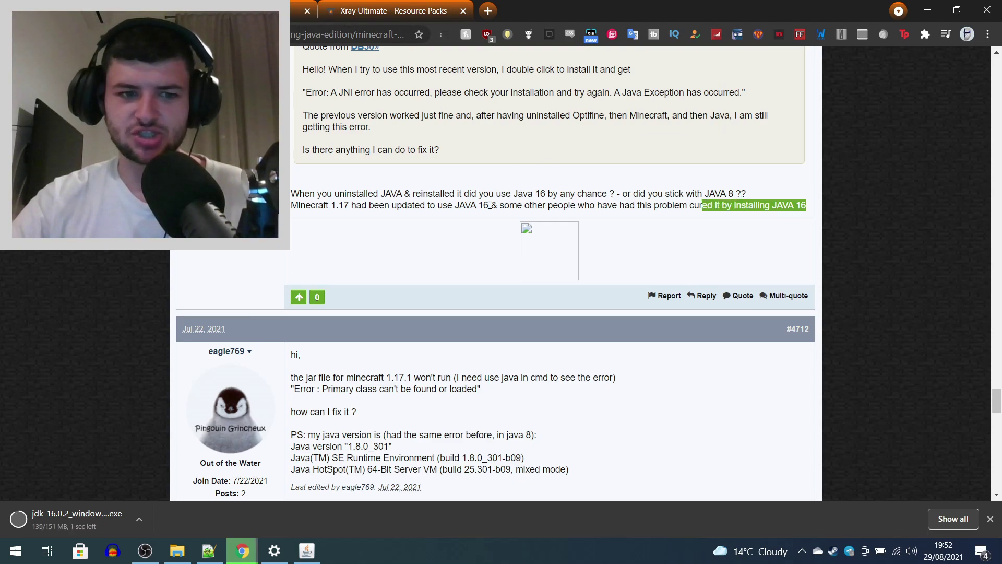
{"action": "scroll", "coordinate": [490, 205], "scroll_direction": "down", "scroll_amount": 10}
{"action": "left_click", "coordinate": [477, 383]}
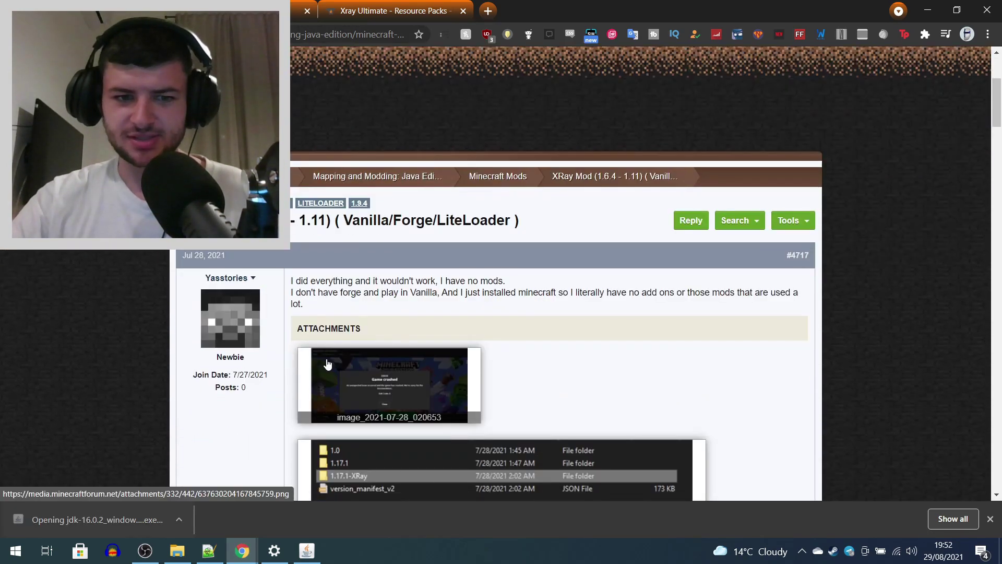
{"action": "scroll", "coordinate": [327, 364], "scroll_direction": "down", "scroll_amount": 10}
{"action": "left_click_drag", "start_coordinate": [635, 141], "coordinate": [511, 230]}
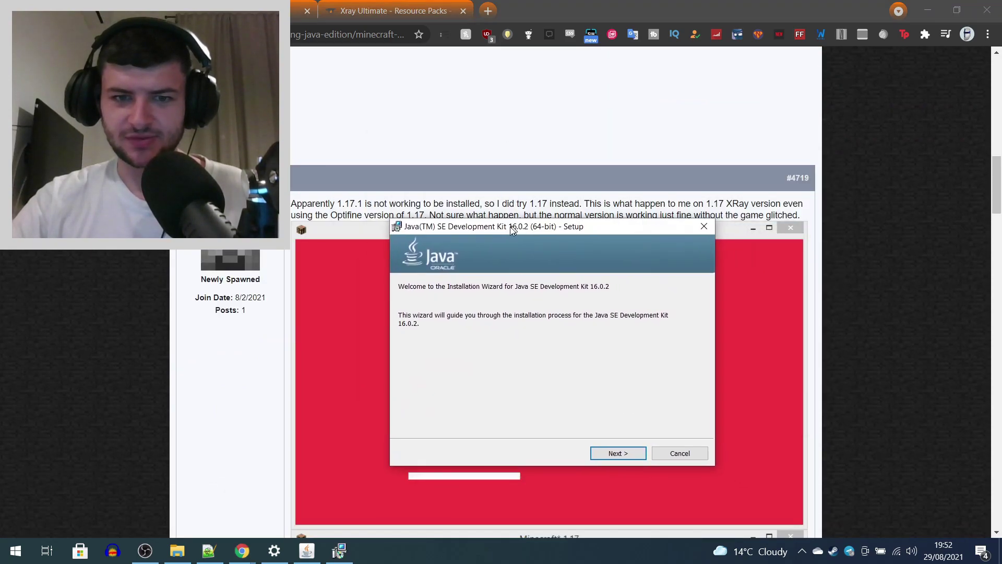
- Install JDK 16.0.2 into C:\Program Files\Java\jdk-16.0.2\ using the defaults and close the installer
{"action": "left_click", "coordinate": [580, 350]}
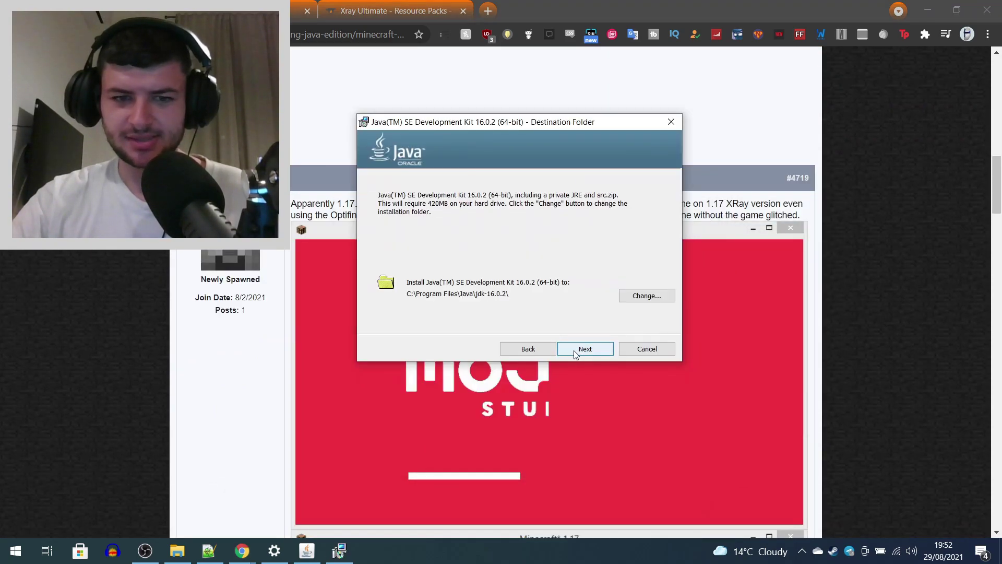
{"action": "left_click", "coordinate": [576, 353]}
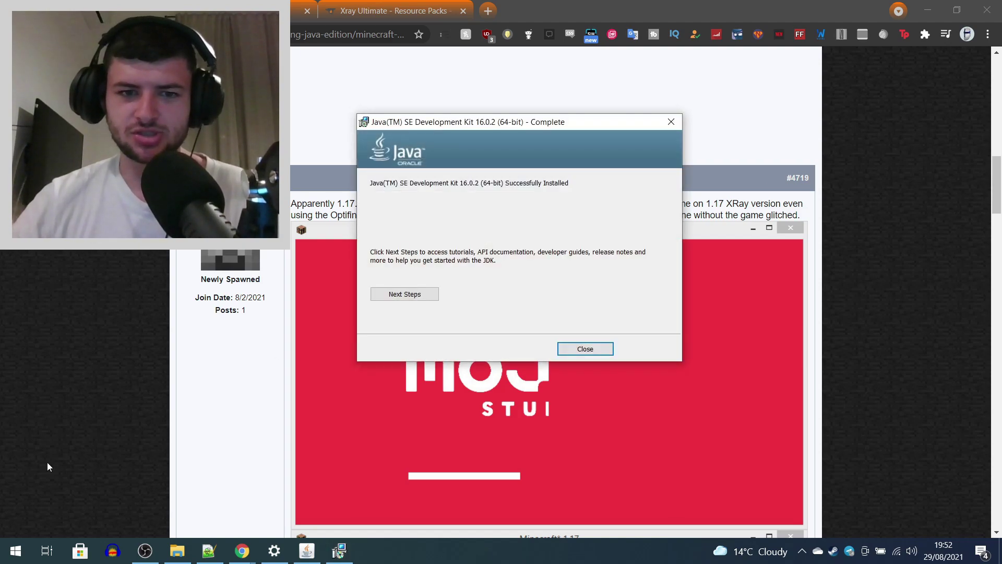
{"action": "left_click", "coordinate": [594, 345]}
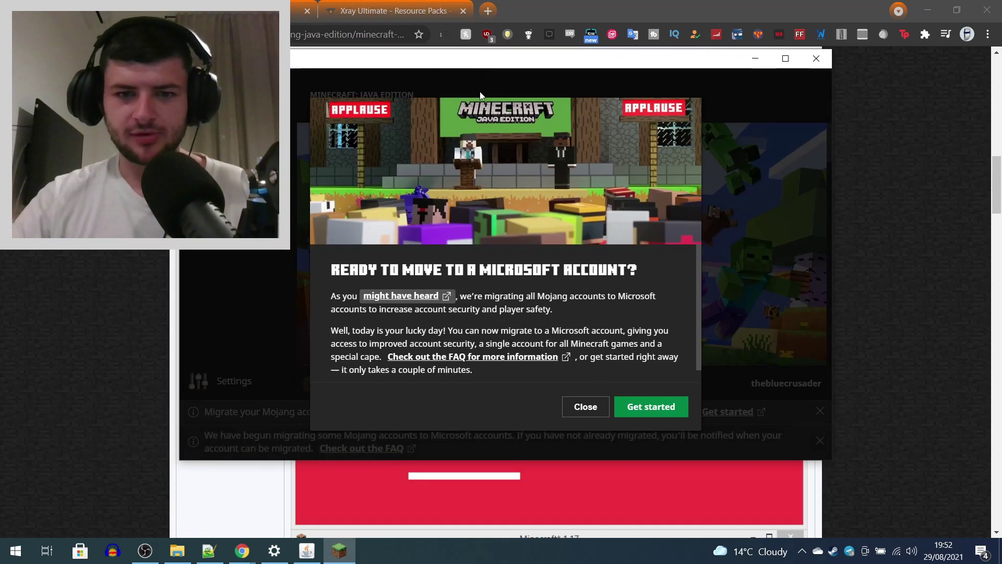
- Dismiss the account prompts, launch Latest release 1.17.1, and maximize the Minecraft game window
{"action": "left_click", "coordinate": [598, 413]}
{"action": "left_click", "coordinate": [365, 384]}
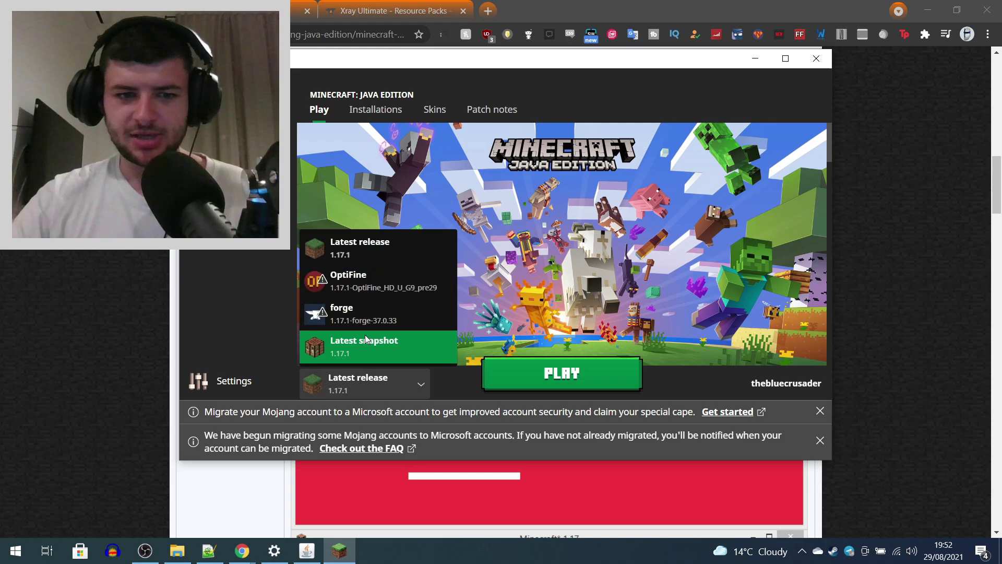
{"action": "left_click", "coordinate": [364, 255]}
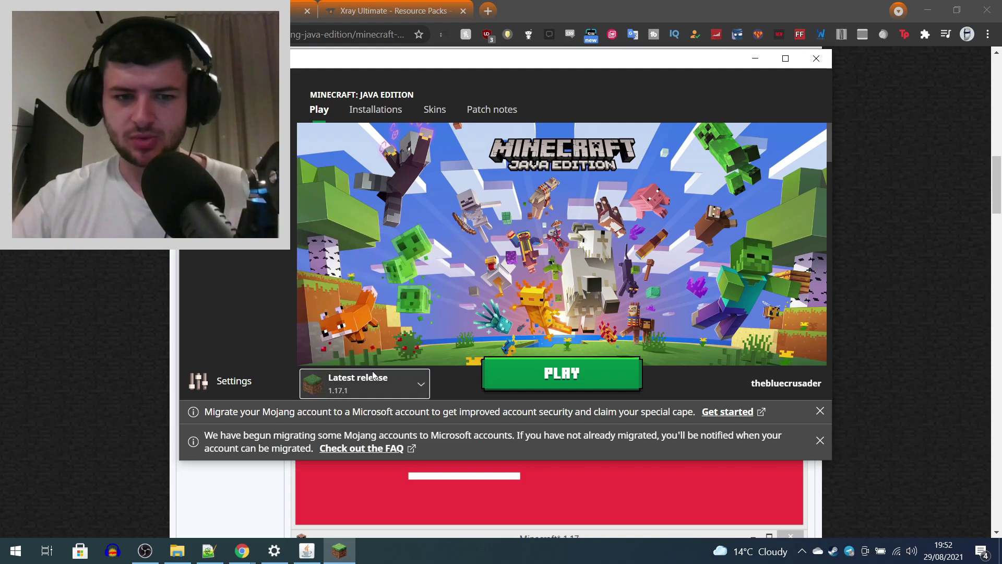
{"action": "left_click", "coordinate": [515, 373]}
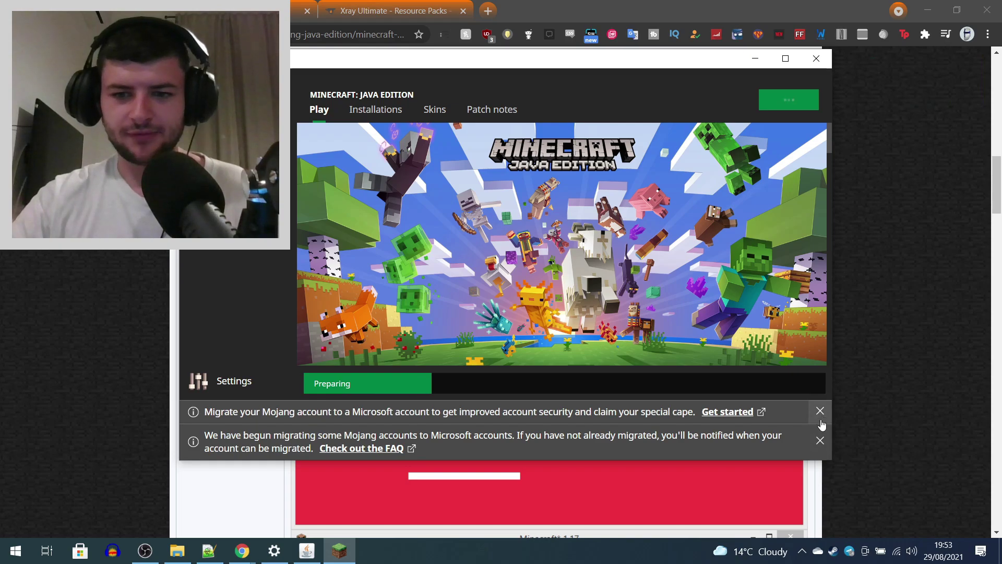
{"action": "left_click", "coordinate": [819, 440]}
{"action": "left_click", "coordinate": [820, 440]}
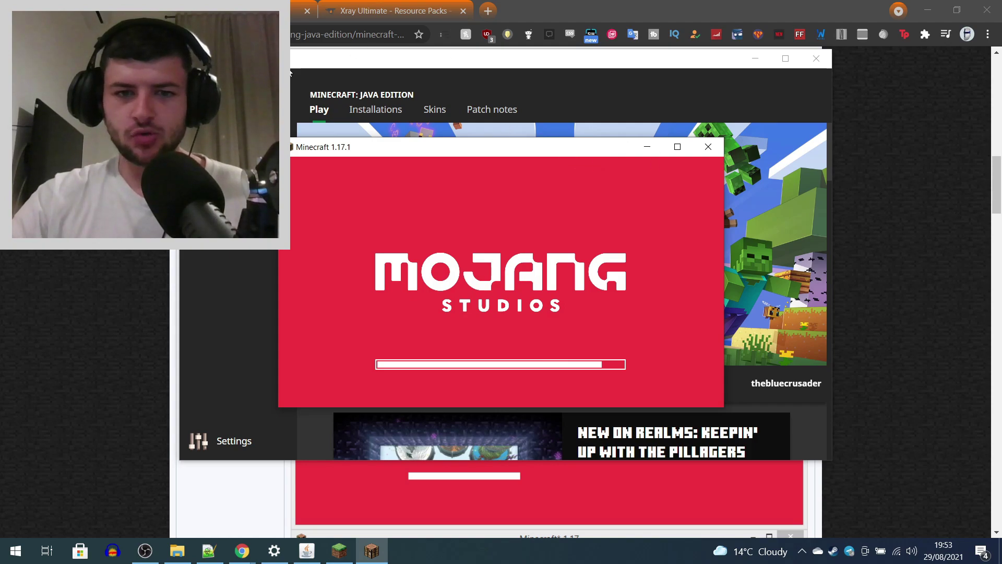
{"action": "left_click", "coordinate": [384, 68]}
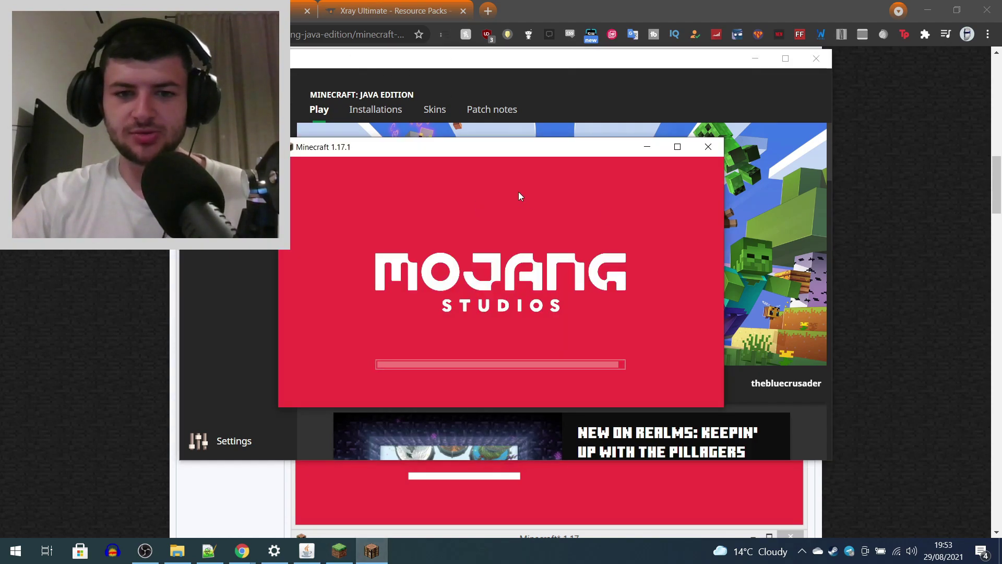
{"action": "left_click", "coordinate": [677, 150]}
- Close the Minecraft game, dismiss the JNI and Java exception errors, and maximize the Downloads folder
{"action": "left_click", "coordinate": [602, 442]}
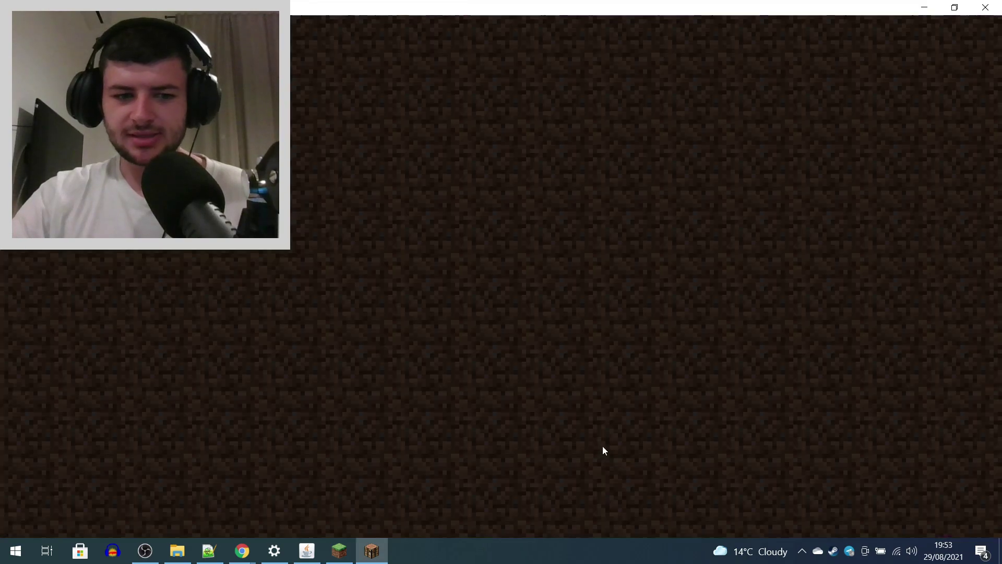
{"action": "left_click", "coordinate": [254, 554]}
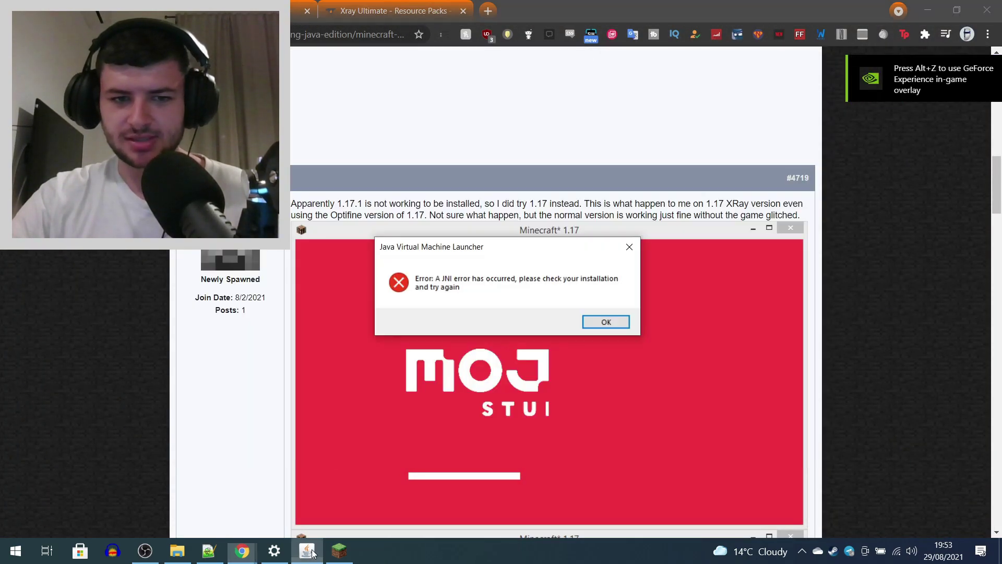
{"action": "left_click", "coordinate": [600, 321]}
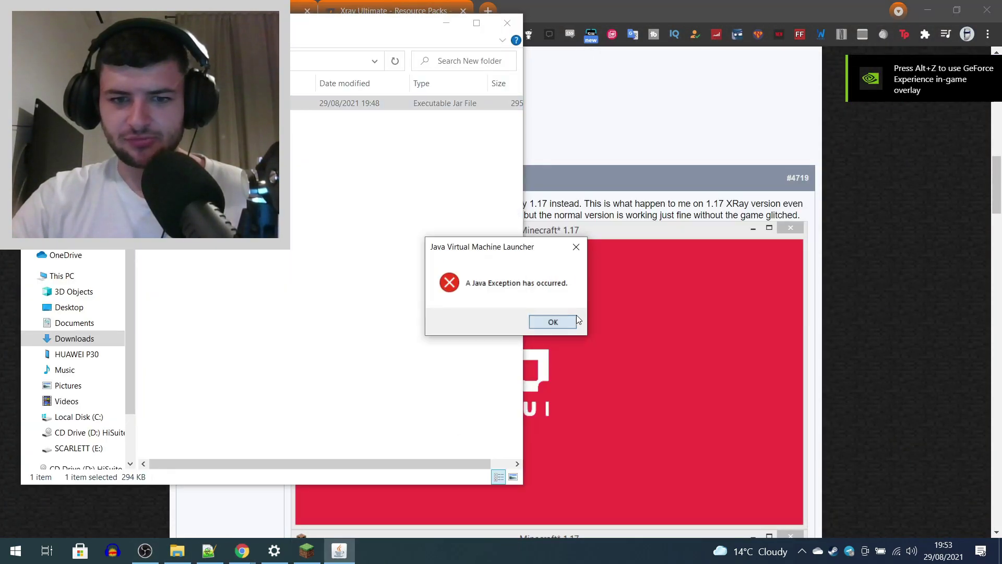
{"action": "left_click", "coordinate": [552, 321]}
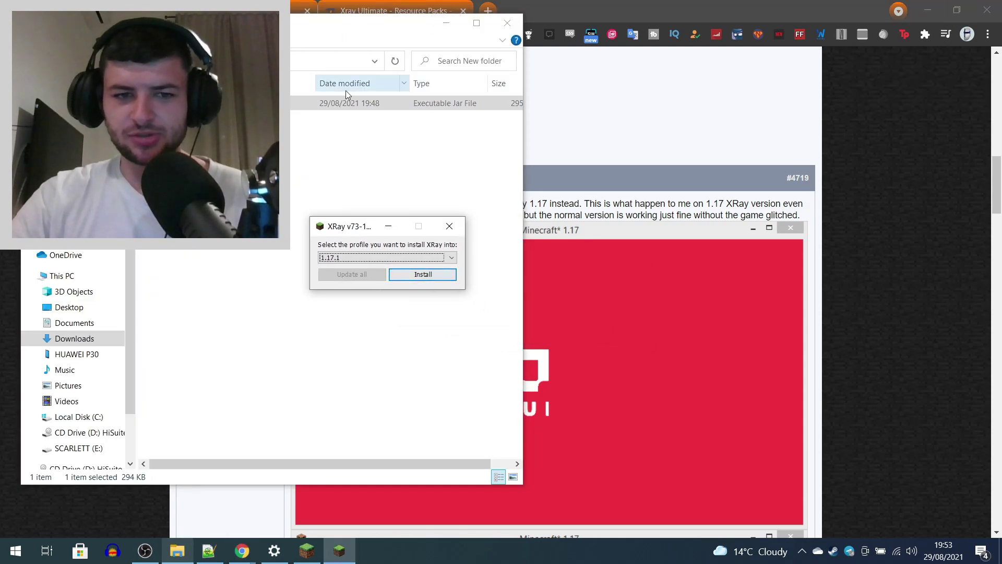
{"action": "left_click", "coordinate": [328, 40]}
{"action": "double_click", "coordinate": [342, 38]}
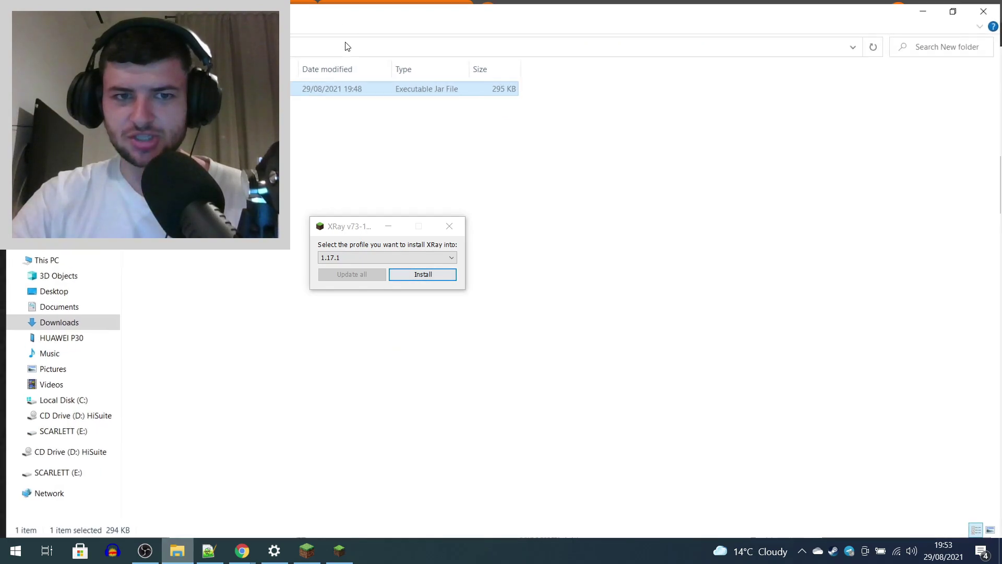
- Choose 1.17.1 as the target profile in the XRay installer window
{"action": "left_click_drag", "start_coordinate": [368, 226], "coordinate": [507, 225]}
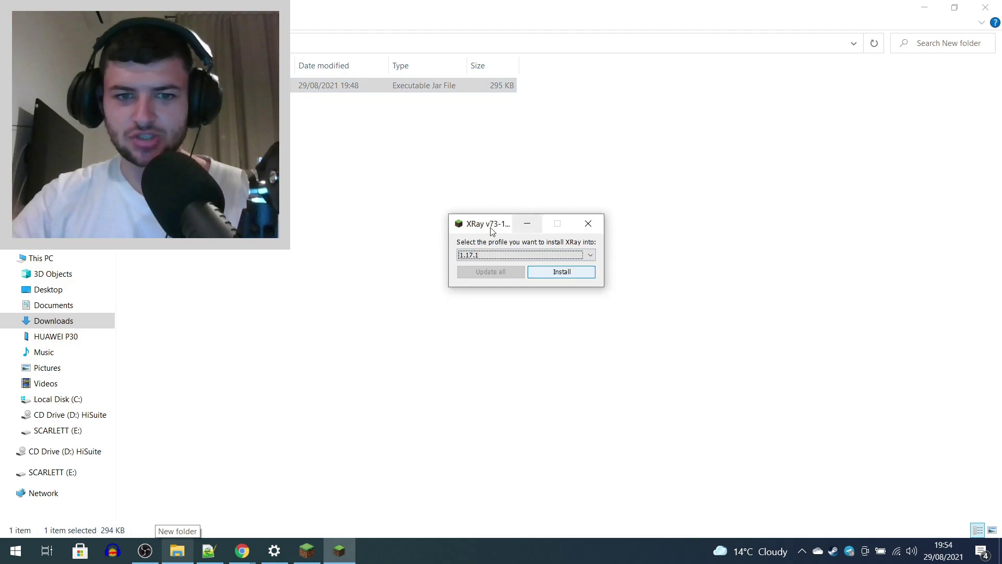
{"action": "left_click", "coordinate": [473, 256]}
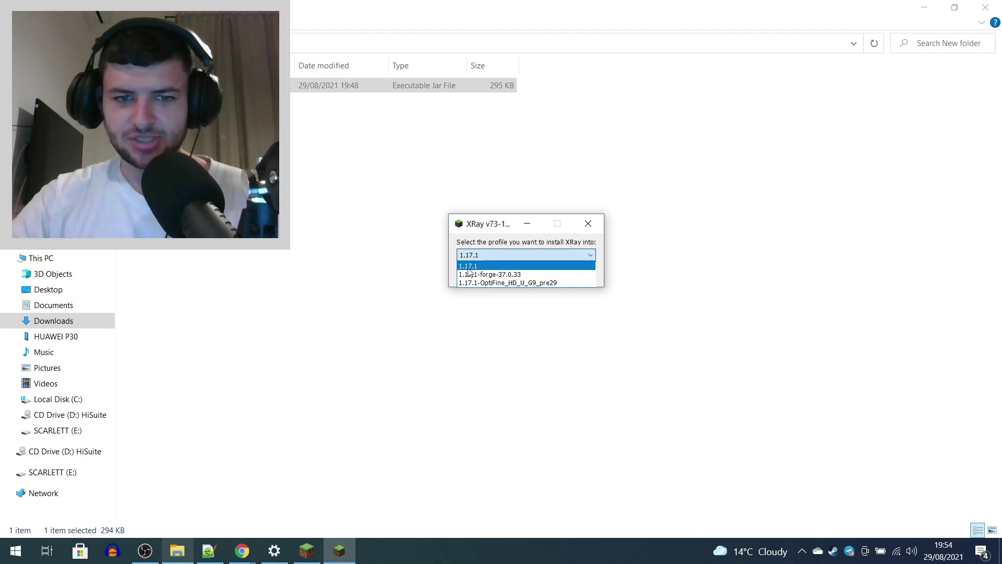
{"action": "left_click", "coordinate": [468, 267]}
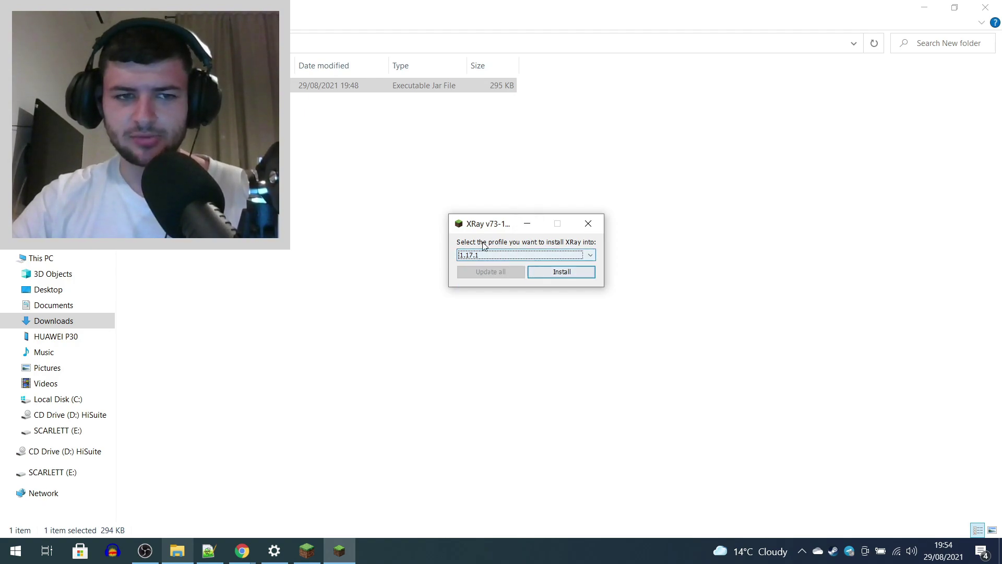
{"action": "key", "text": "alt+Tab"}
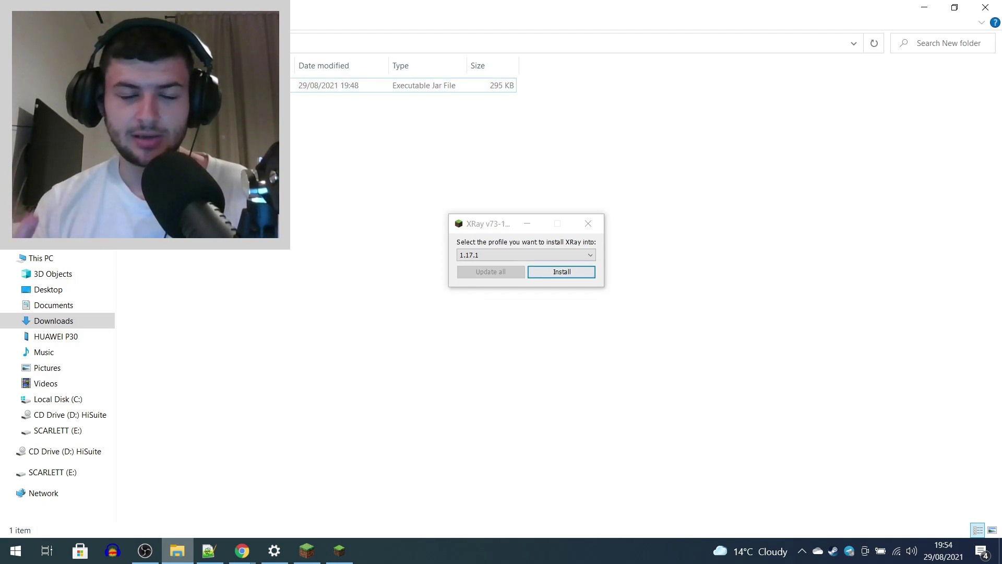
- Run the XRay jar with Java, install into new profile 1.17.1-XRay, and acknowledge the success message
{"action": "right_click", "coordinate": [149, 85]}
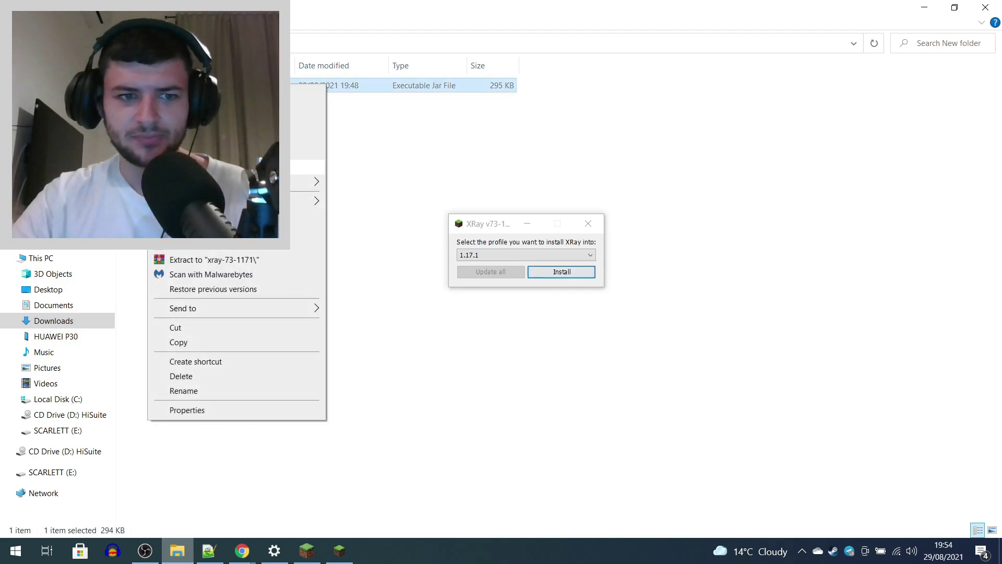
{"action": "mouse_move", "coordinate": [234, 182]}
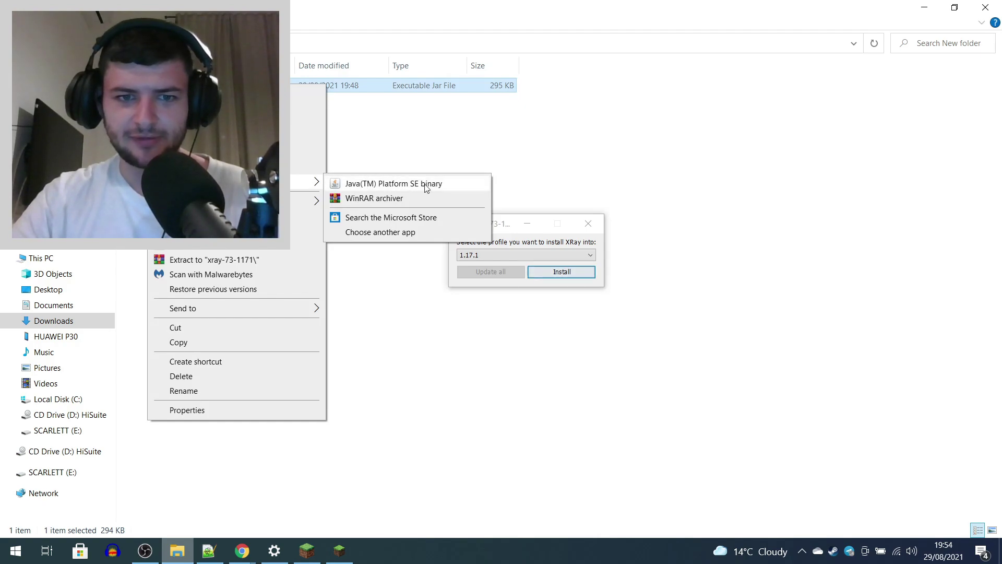
{"action": "left_click", "coordinate": [517, 223]}
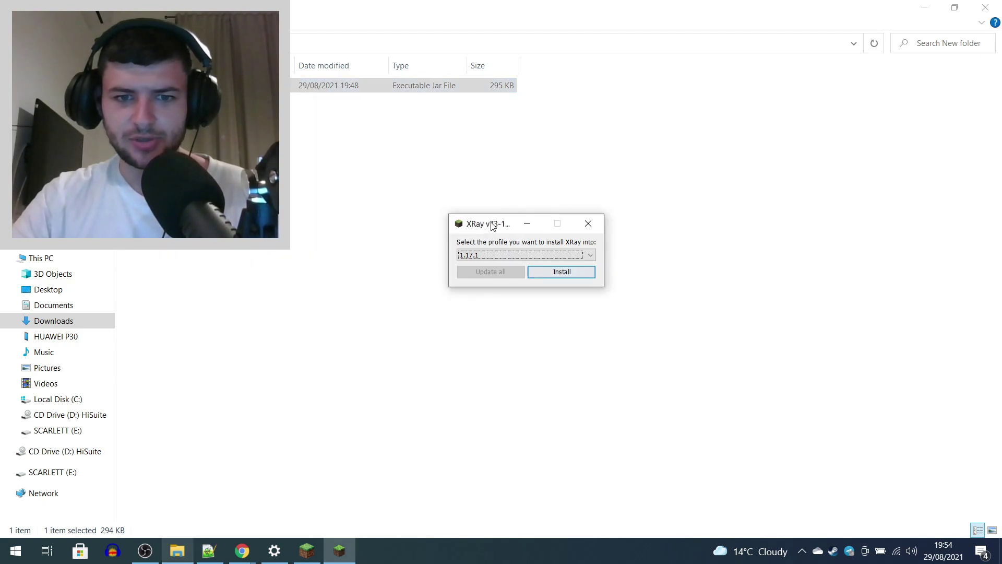
{"action": "left_click", "coordinate": [559, 273]}
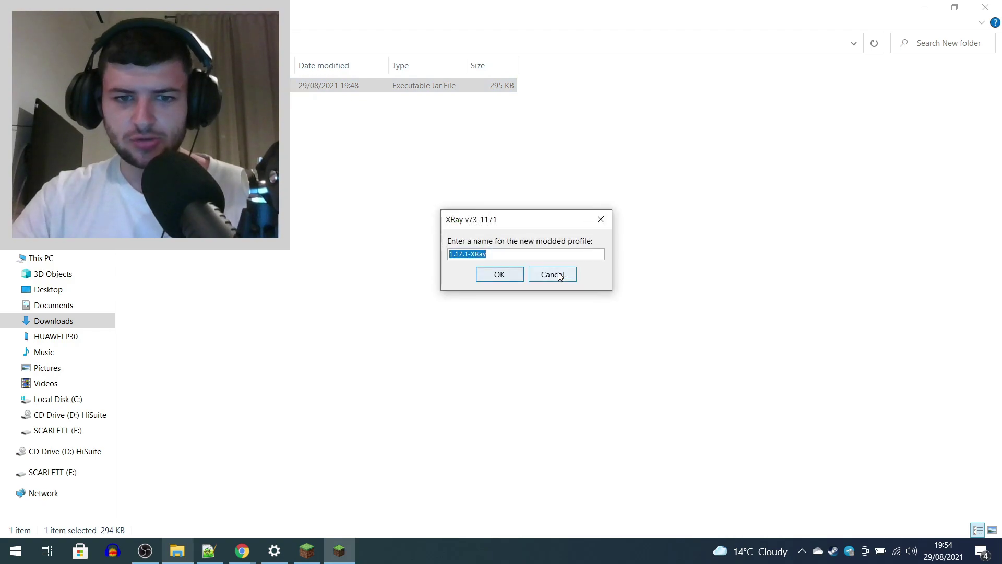
{"action": "left_click_drag", "start_coordinate": [497, 258], "coordinate": [438, 257]}
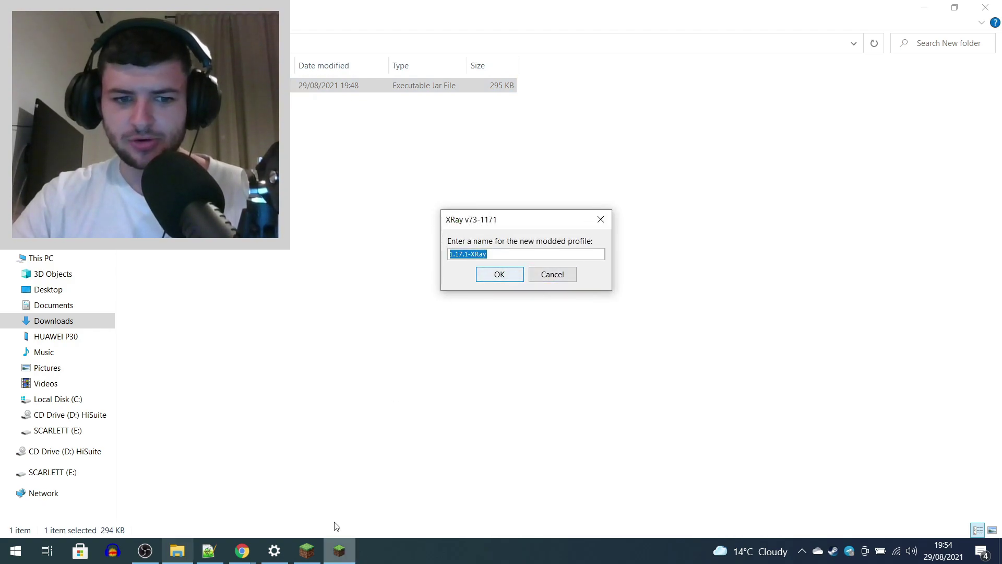
{"action": "left_click", "coordinate": [501, 276]}
{"action": "left_click", "coordinate": [522, 269]}
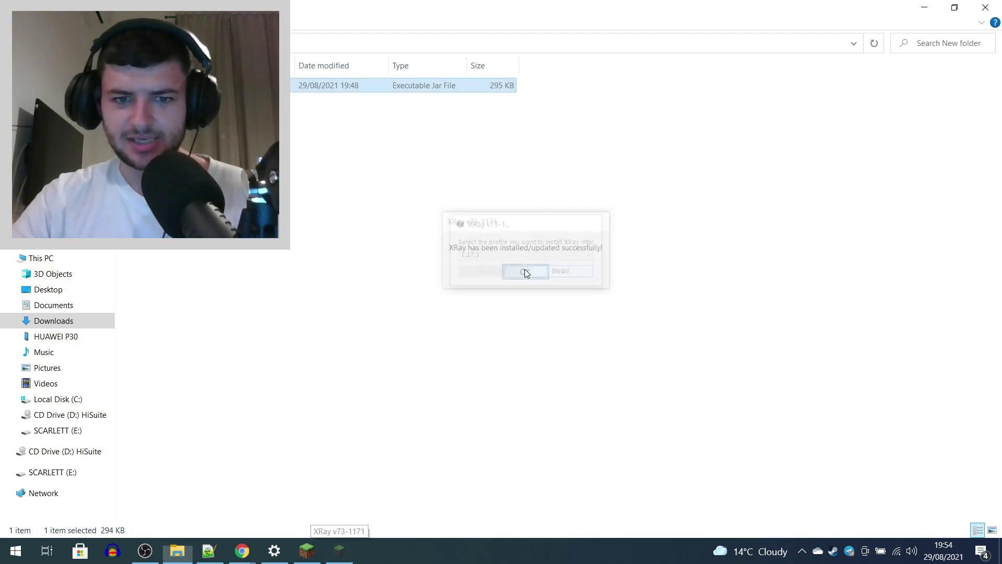
- Close the Minecraft Launcher and relaunch it from the Start menu
{"action": "left_click", "coordinate": [307, 550]}
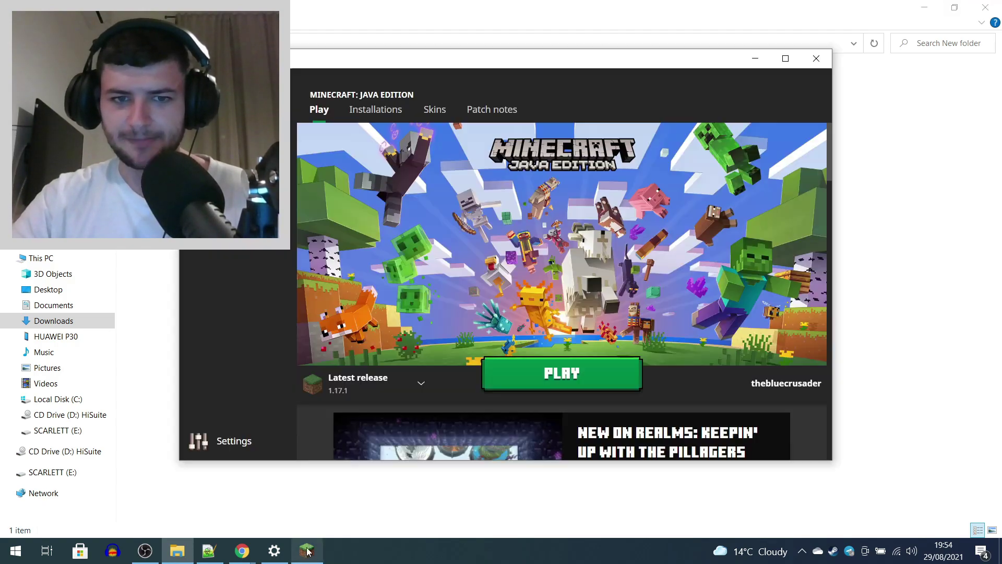
{"action": "left_click", "coordinate": [814, 58]}
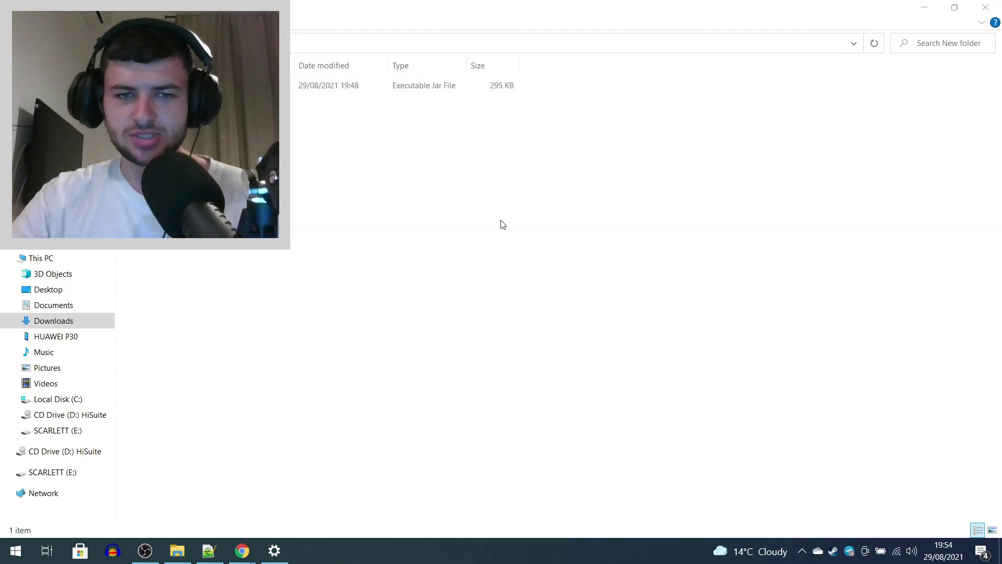
{"action": "key", "text": "super"}
{"action": "left_click", "coordinate": [467, 481]}
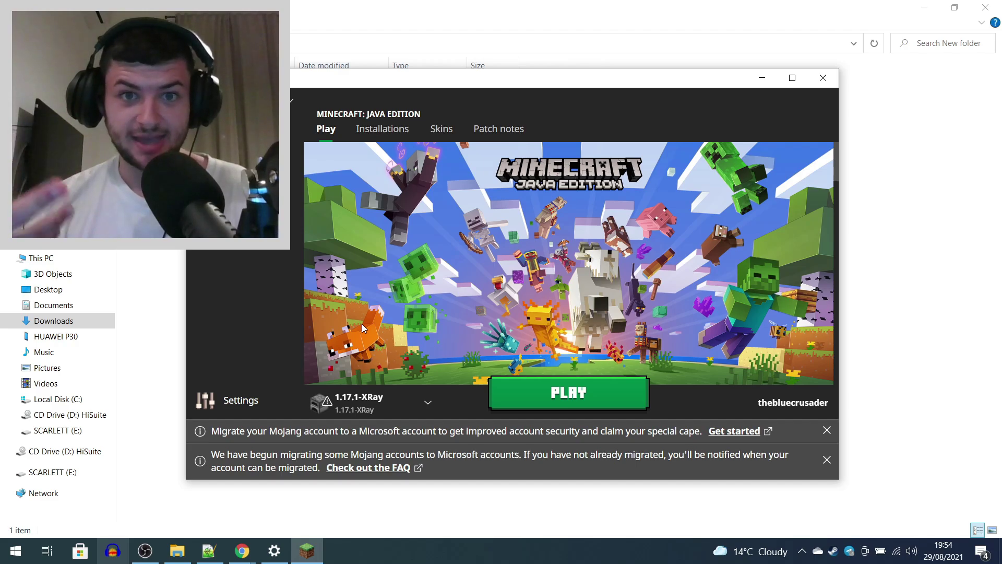
- Play the 1.17.1-XRay profile, accepting the modified-installation risk warning, then minimize the launcher
{"action": "left_click", "coordinate": [566, 394]}
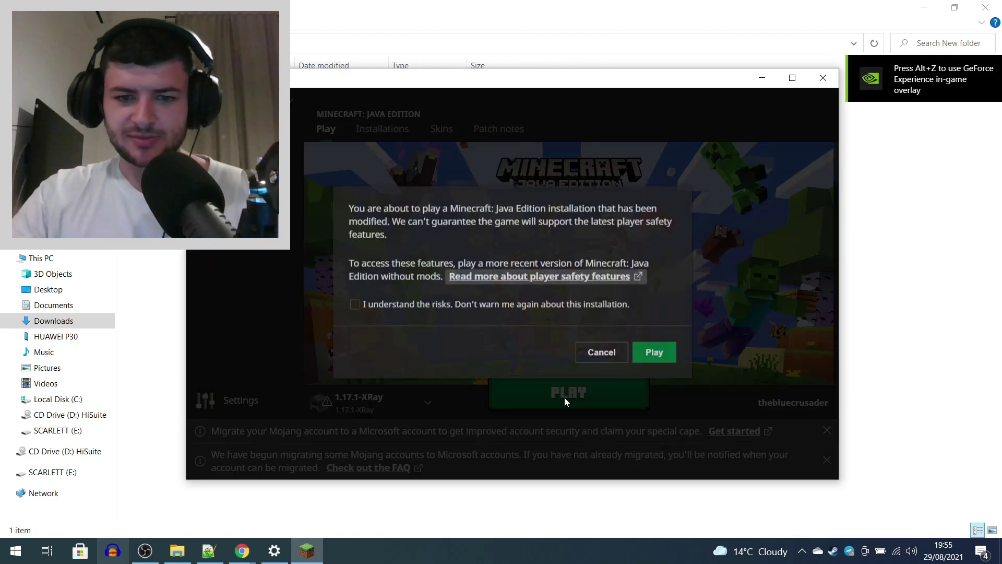
{"action": "left_click", "coordinate": [354, 305]}
{"action": "left_click", "coordinate": [664, 353]}
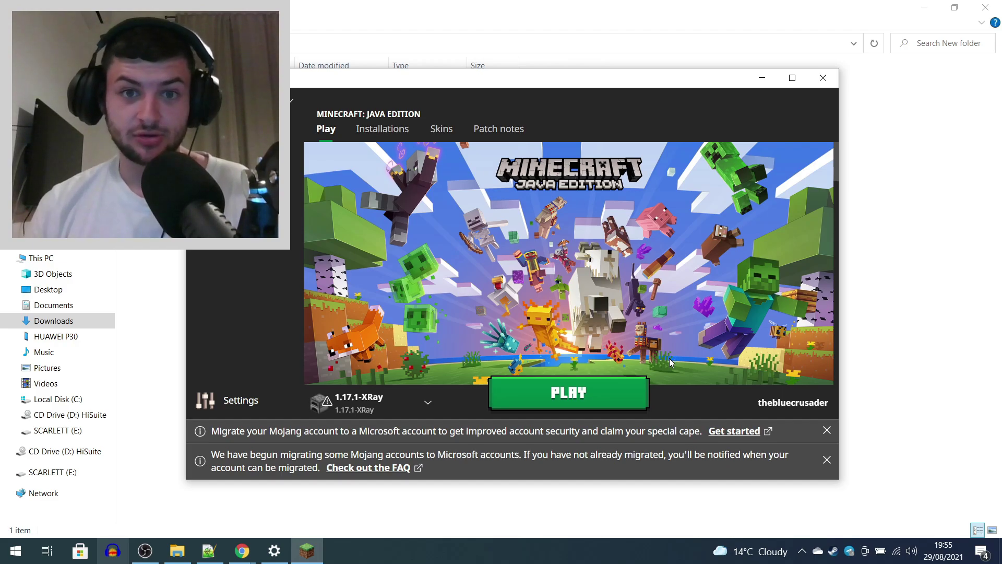
{"action": "left_click", "coordinate": [762, 78]}
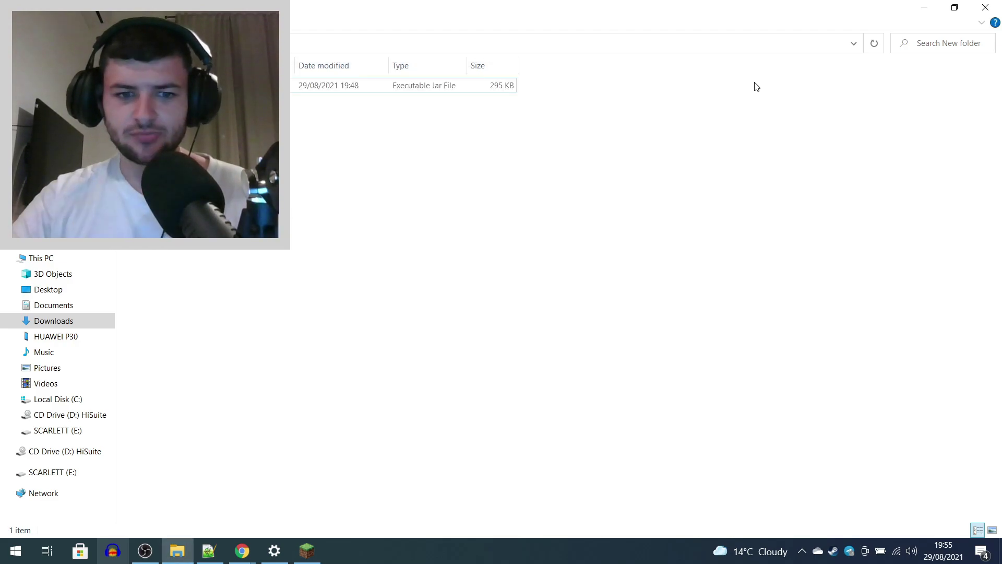